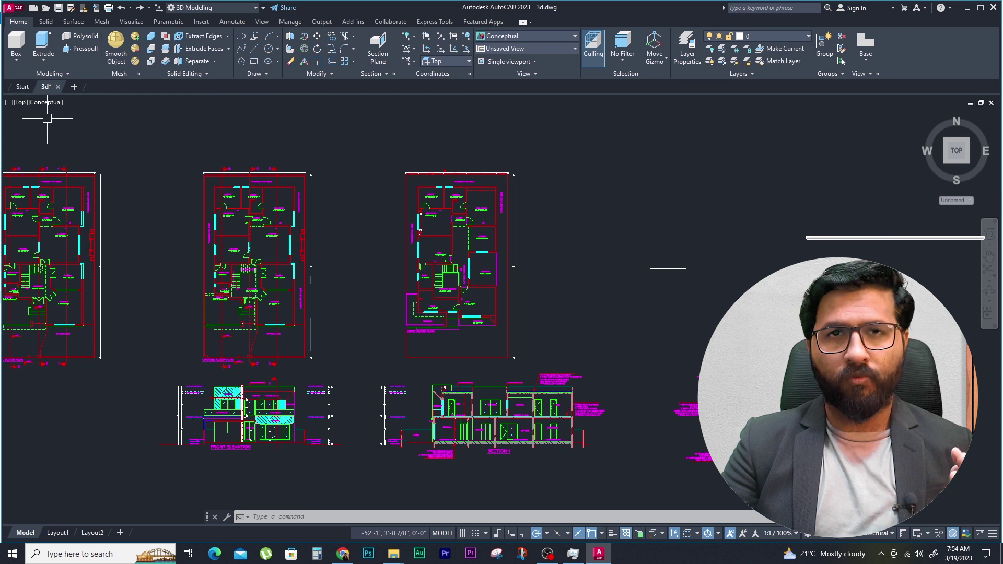
Step: Dismiss the view list and stray selection, then start 3D Orbit with 3DO
click(21, 103)
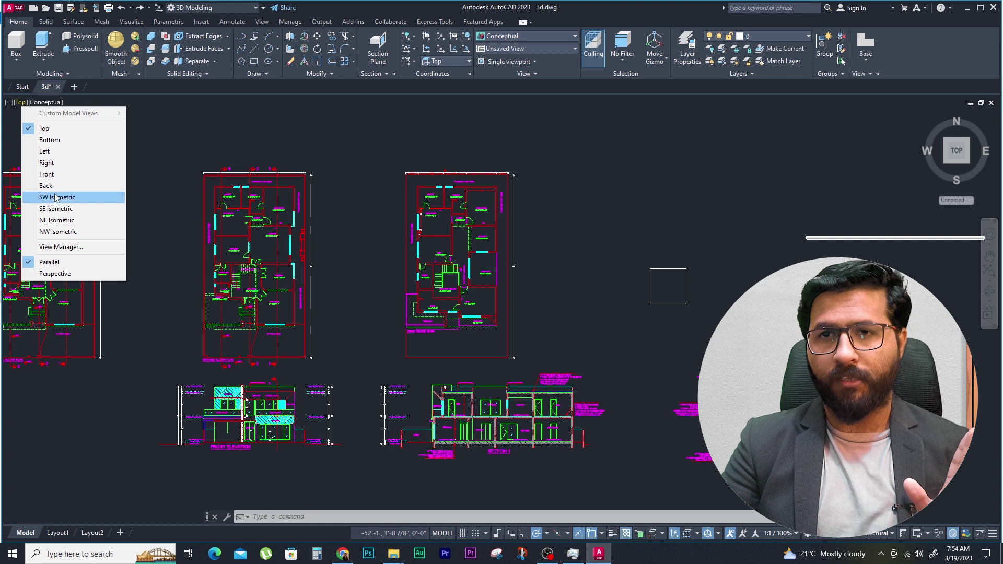
click(326, 127)
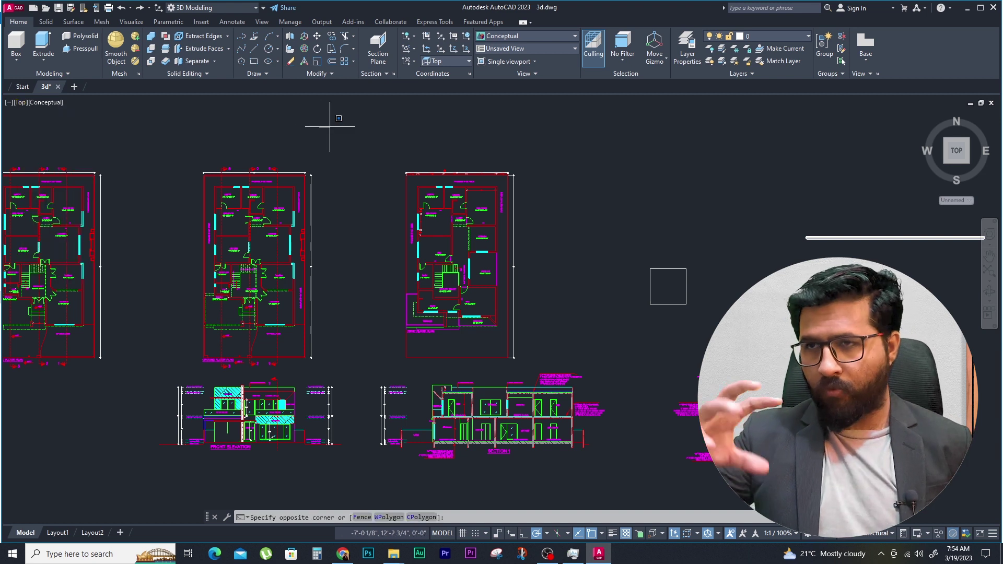
key(Escape)
key(Escape)
key(Escape)
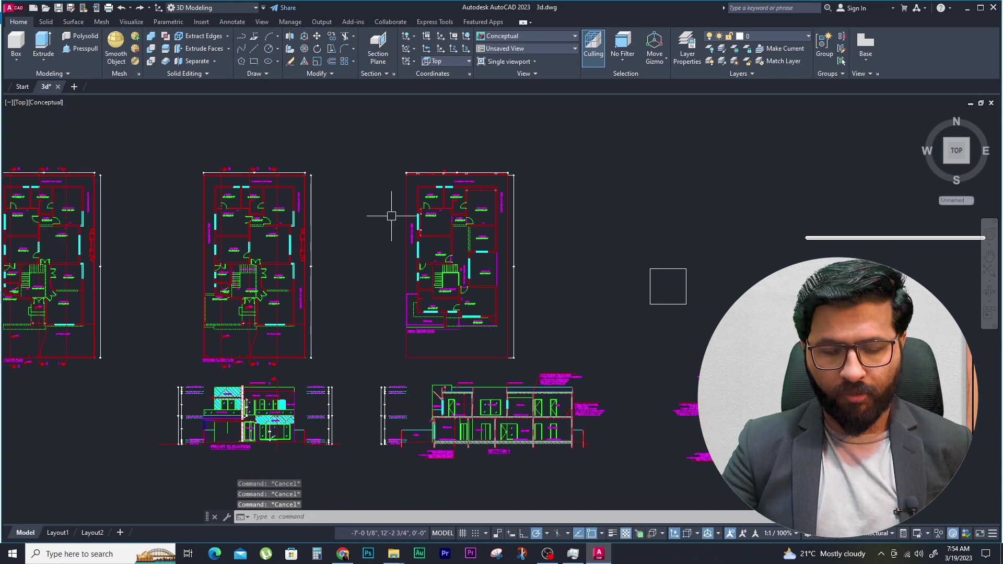
text(3do)
key(Return)
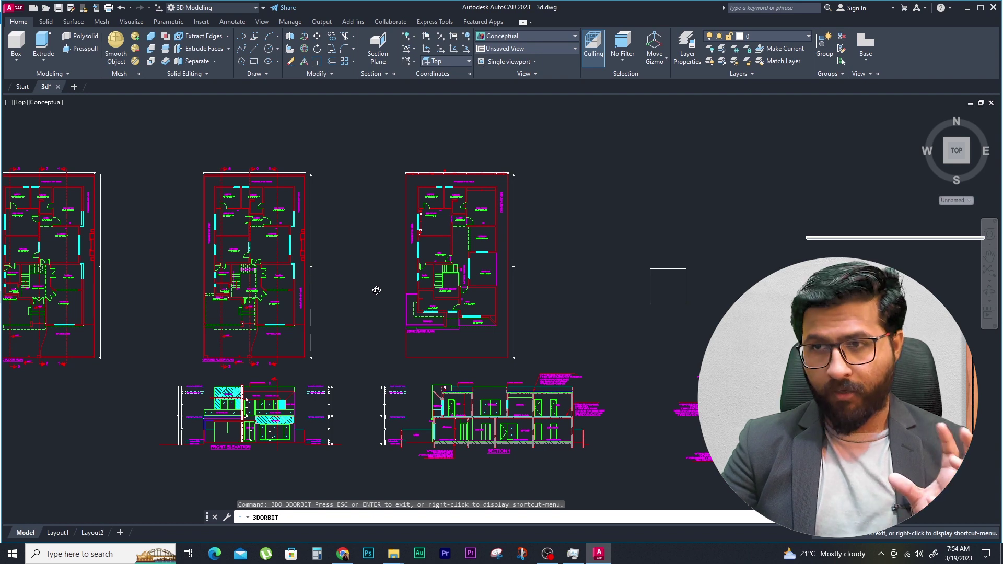
Step: Orbit the floor plans into a tilted 3D view, refining the angle twice
drag(379, 294, 385, 188)
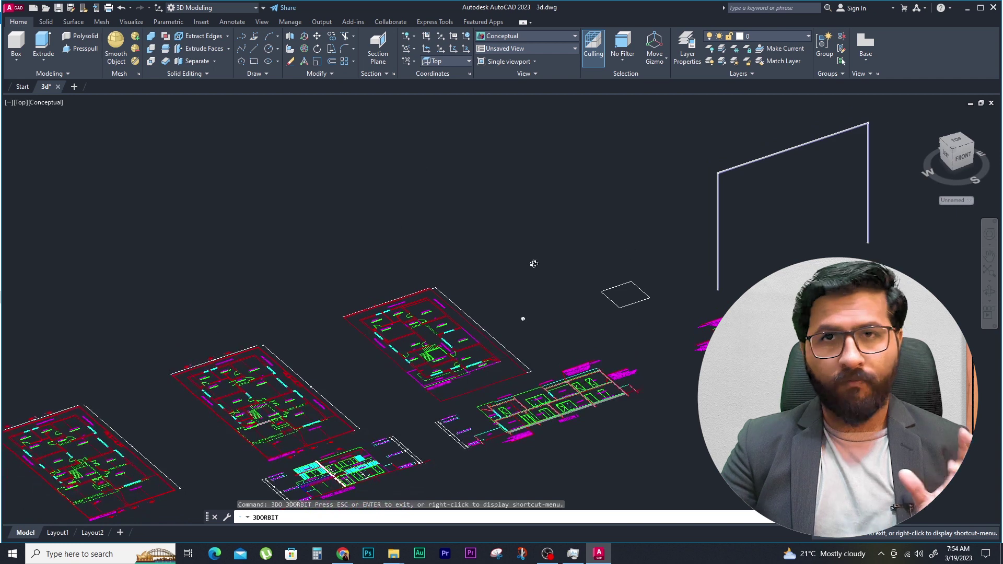
key(Escape)
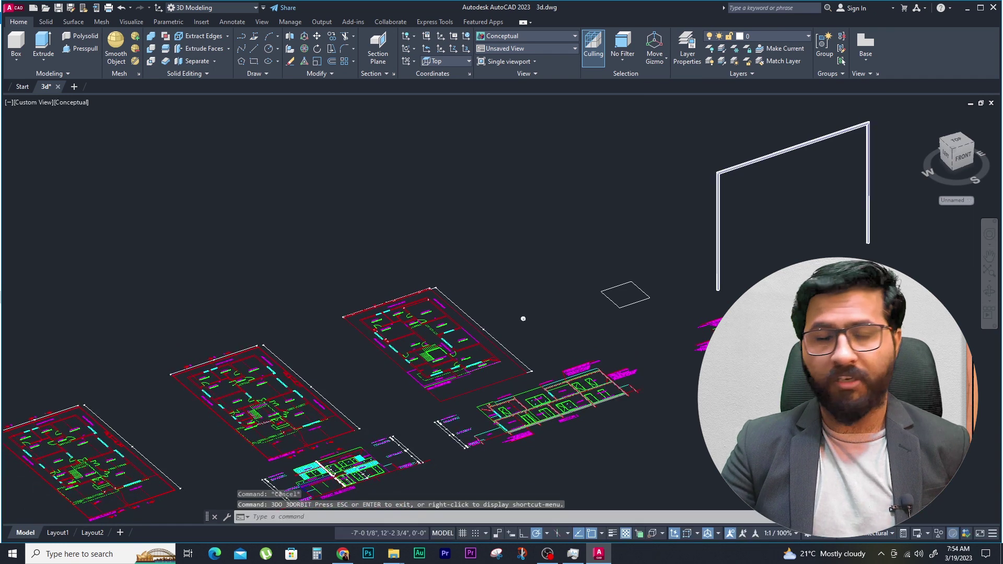
key(Escape)
key(Escape)
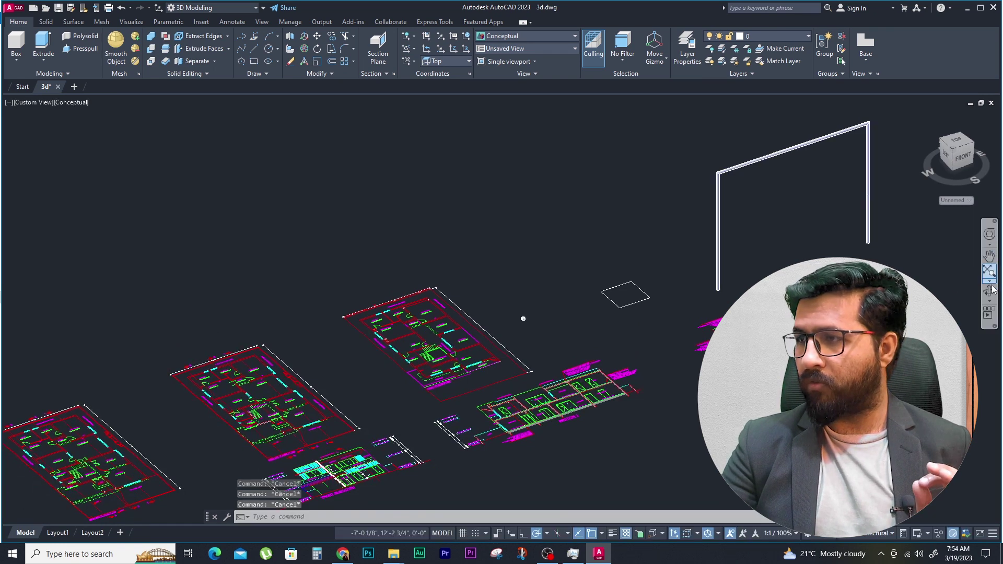
click(990, 296)
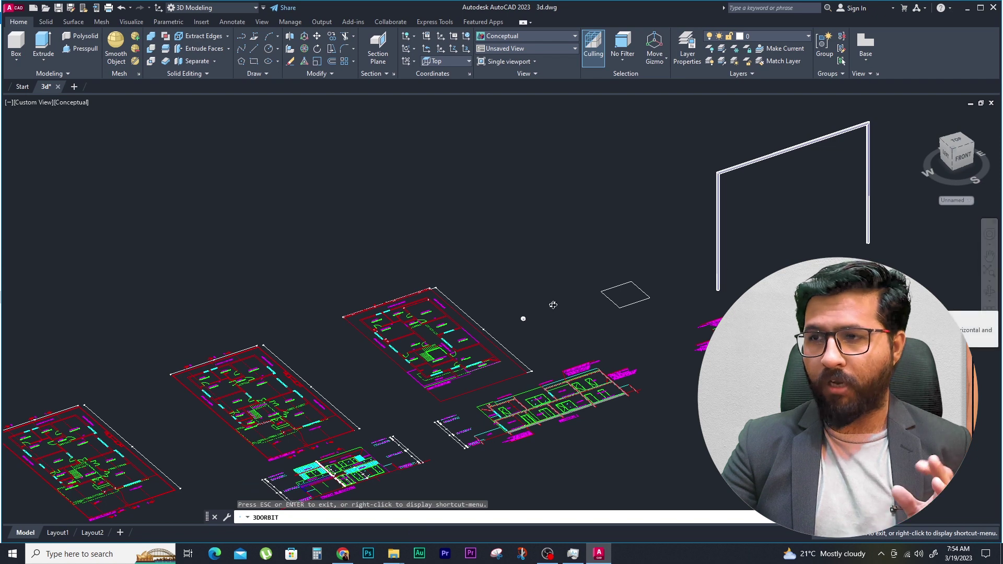
drag(543, 319, 568, 310)
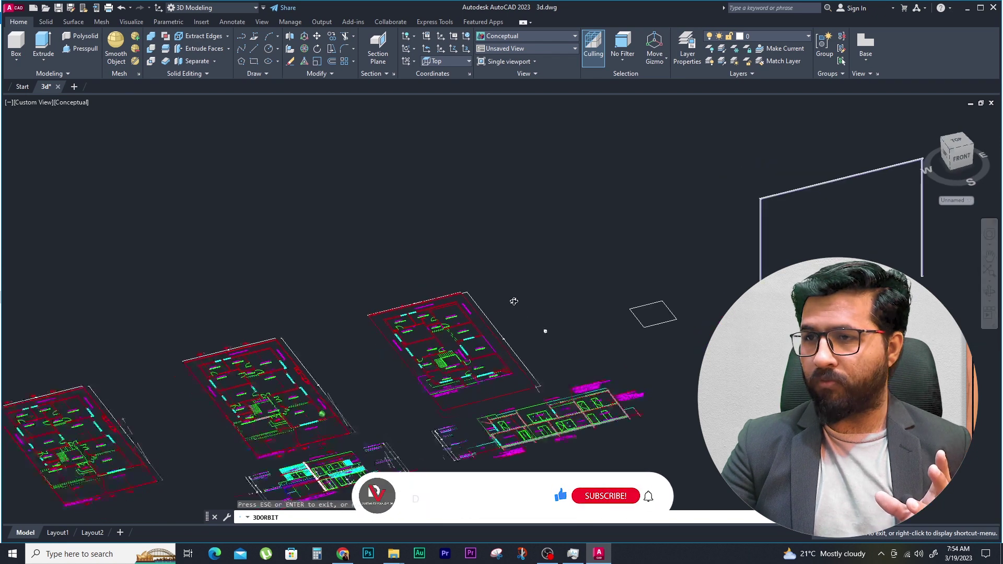
key(Escape)
key(Escape)
key(Escape)
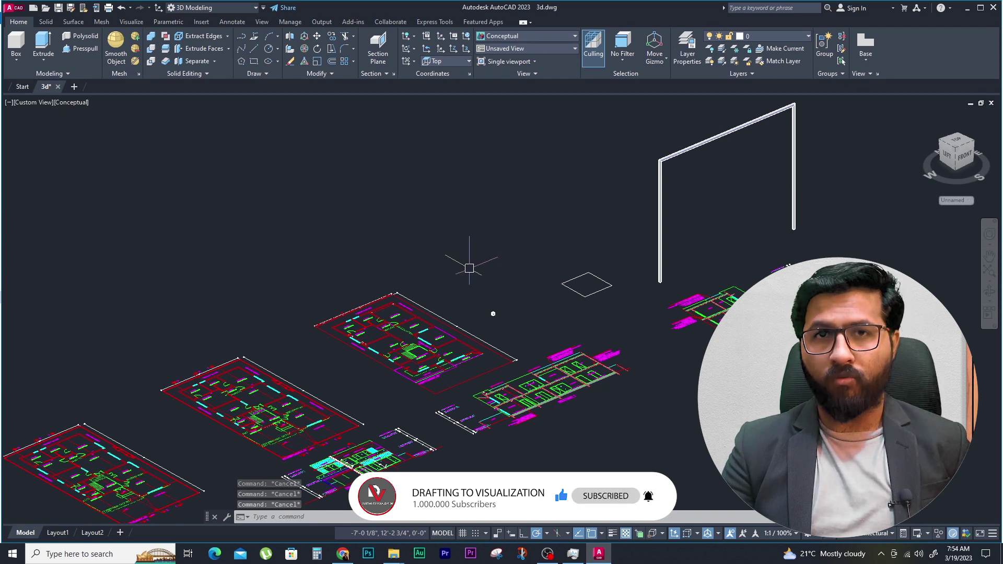
mouse_move(469, 268)
shift+middle_down()
mouse_move(481, 280)
mouse_move(472, 224)
mouse_move(483, 273)
mouse_move(469, 280)
mouse_move(462, 267)
mouse_move(515, 252)
mouse_move(399, 284)
mouse_move(497, 313)
shift+middle_up()
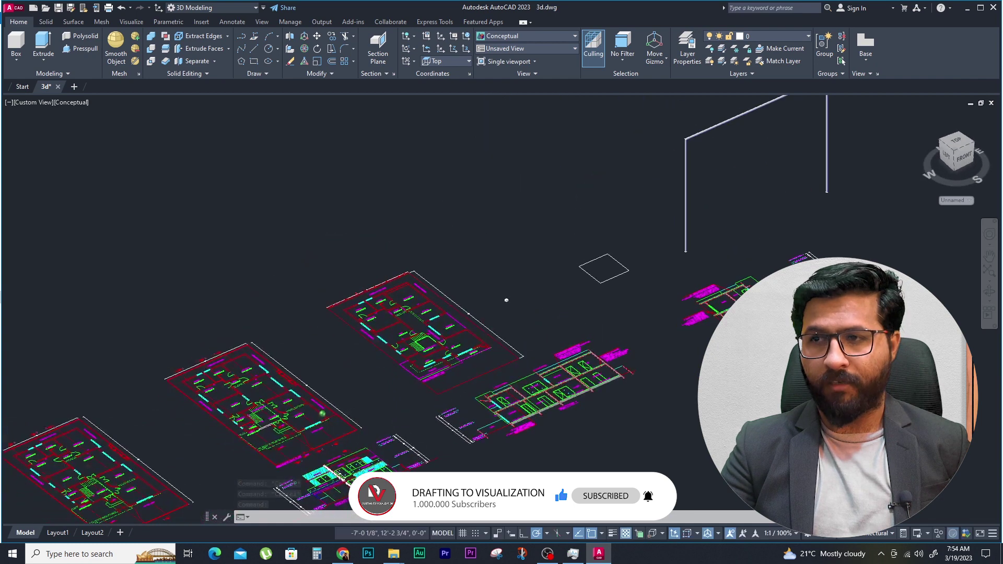
key(Escape)
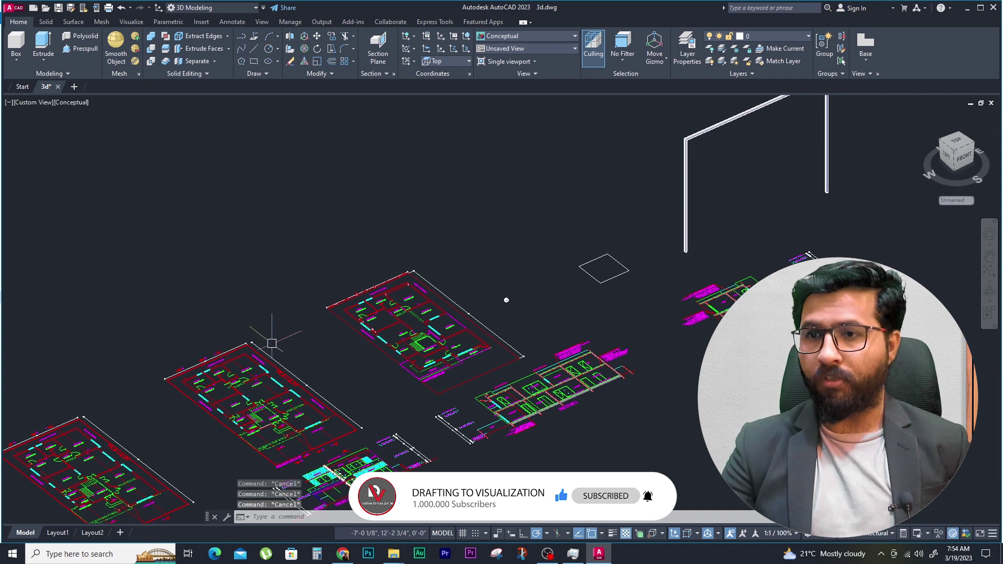
Step: Start Polysolid with a 10'-0" (120) height and 0'-9" width
click(81, 36)
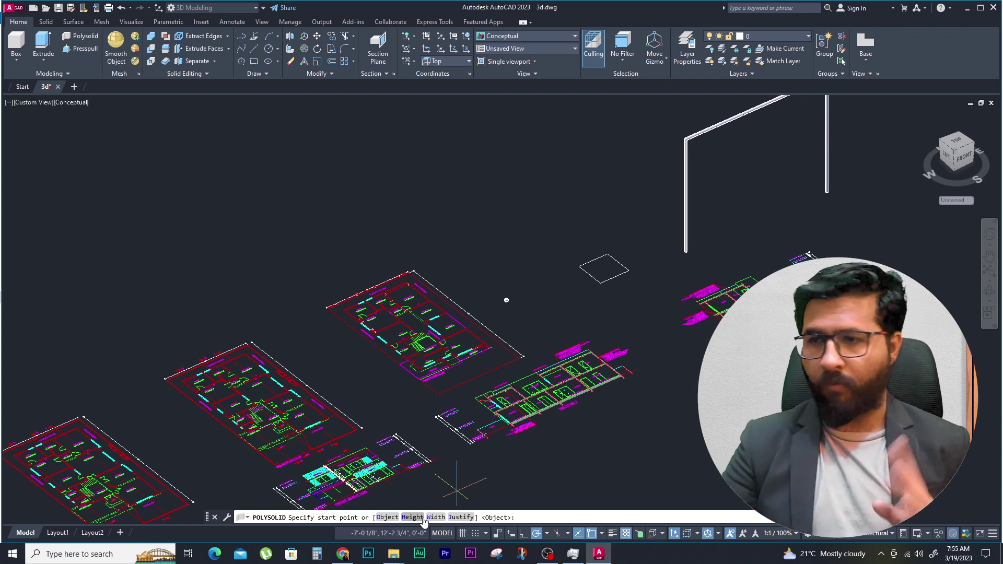
click(412, 517)
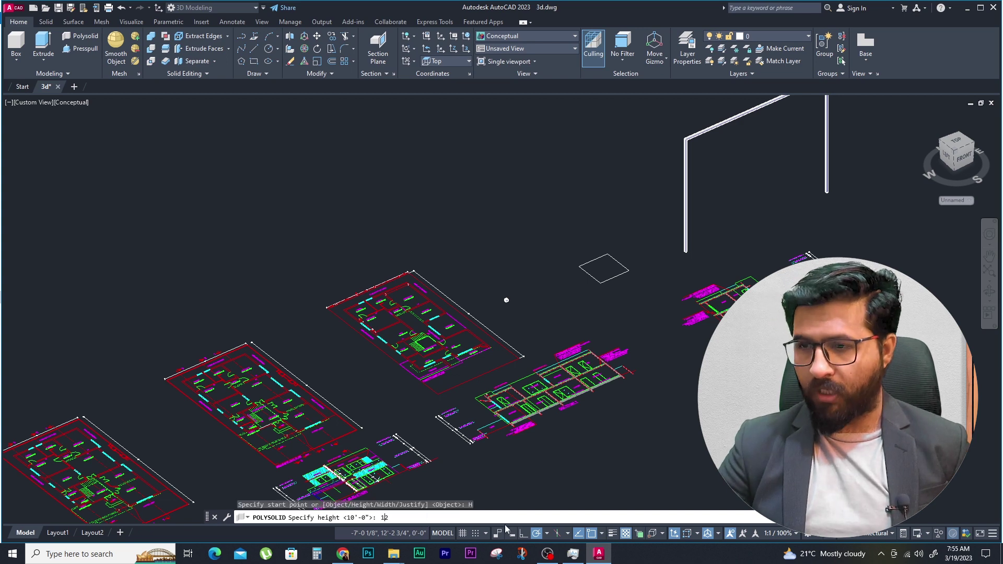
text(120)
key(Return)
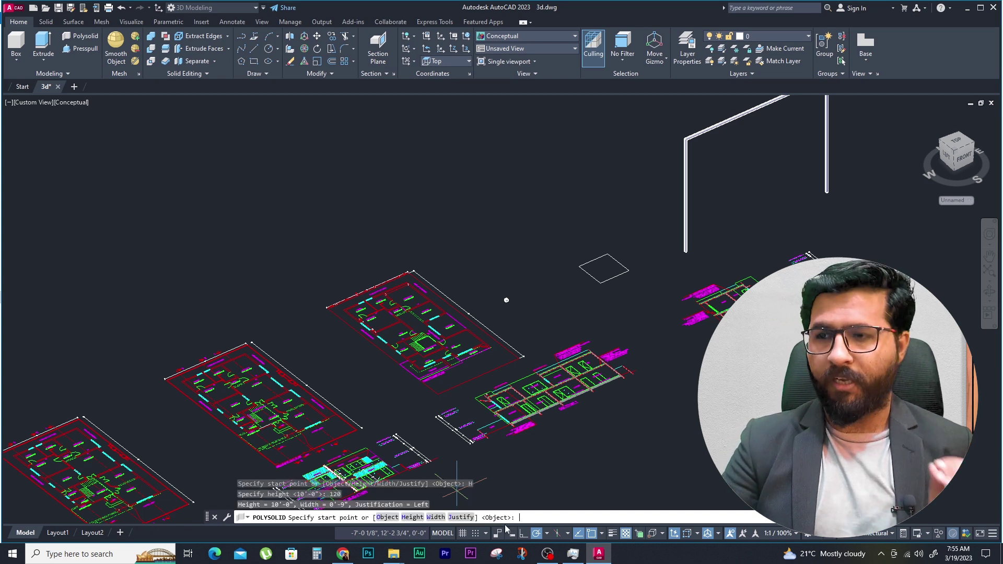
click(436, 518)
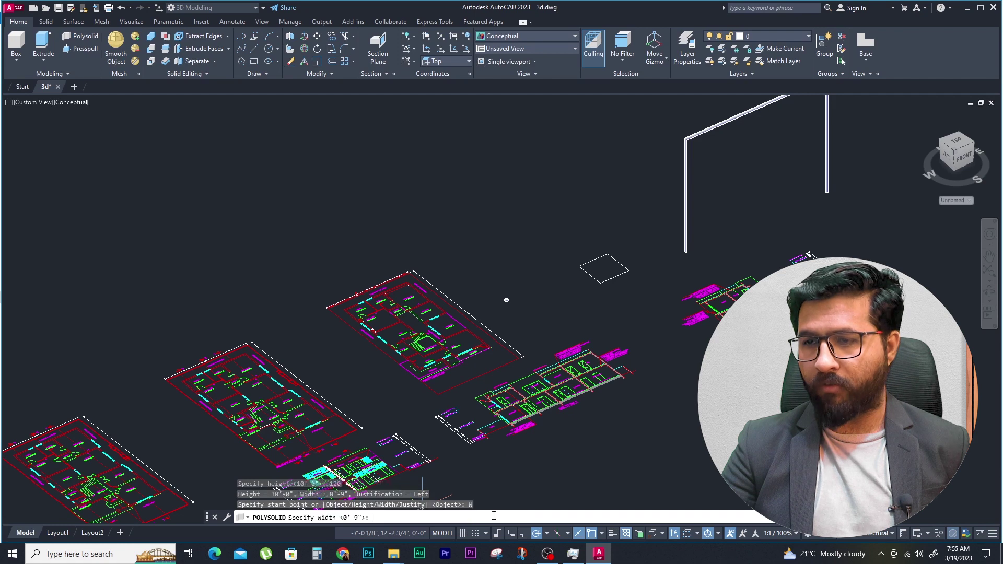
text(9)
key(Return)
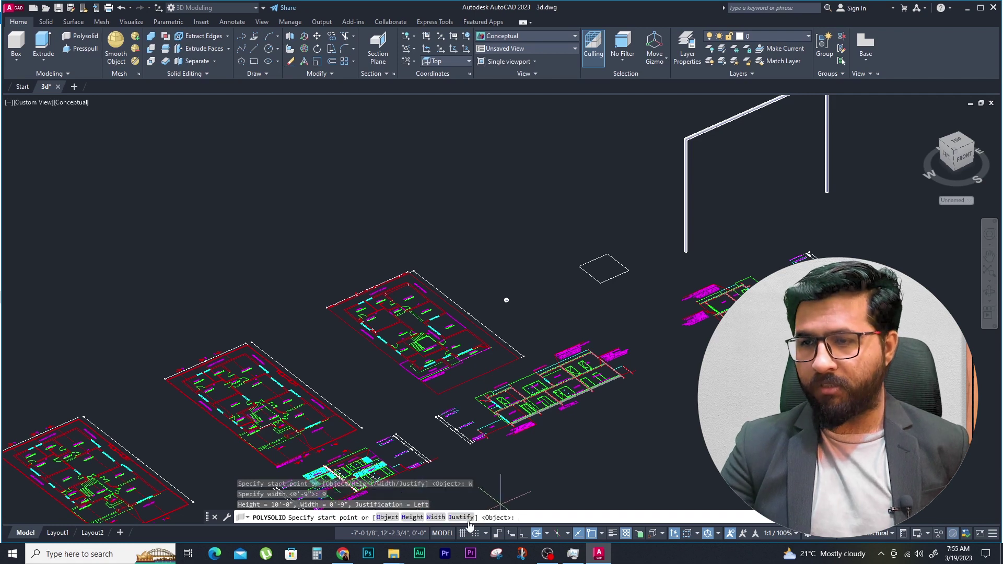
Step: Set the Polysolid justification to Left and zoom toward the left floor plan
text(J)
key(Return)
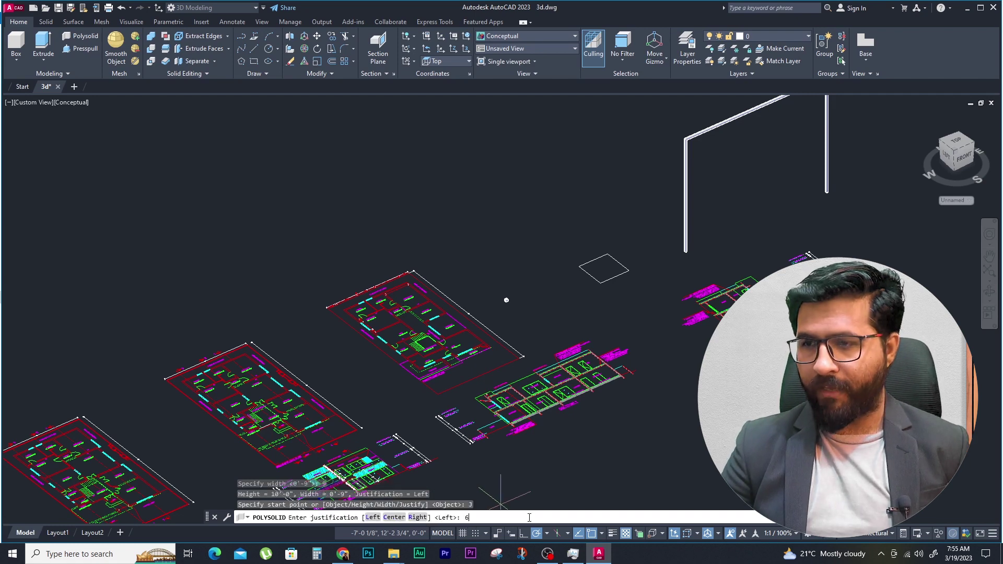
text(l)
key(Return)
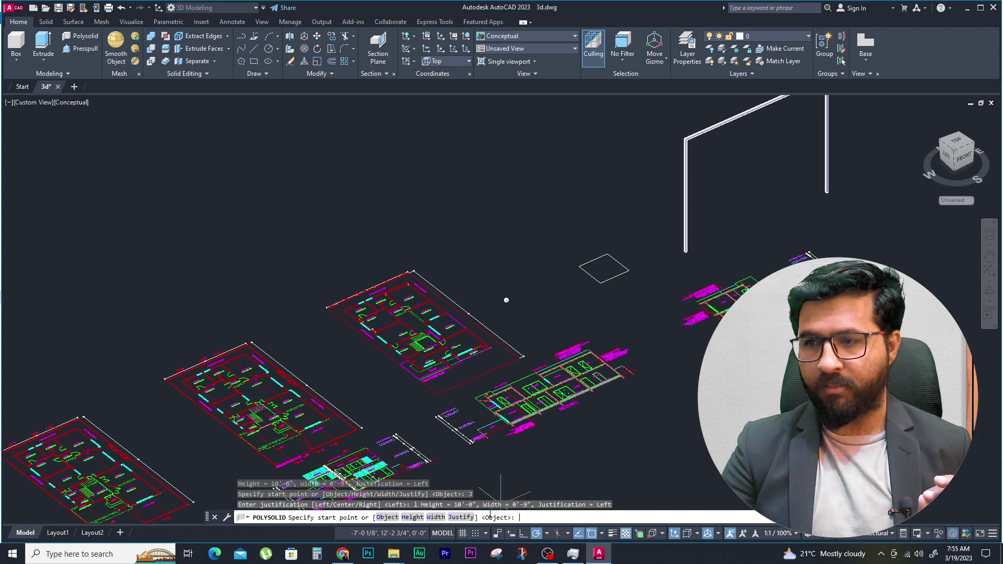
scroll(456, 335, up, 3)
middle_drag(187, 340, 323, 215)
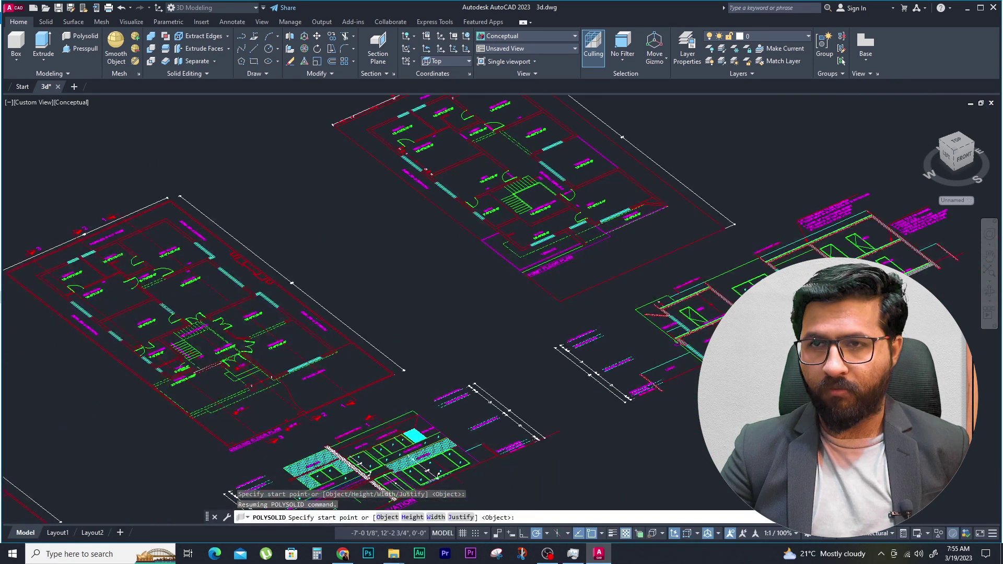
Step: Draw the first straight 10'-0" wall between two points on the plan
scroll(172, 245, up, 3)
click(187, 240)
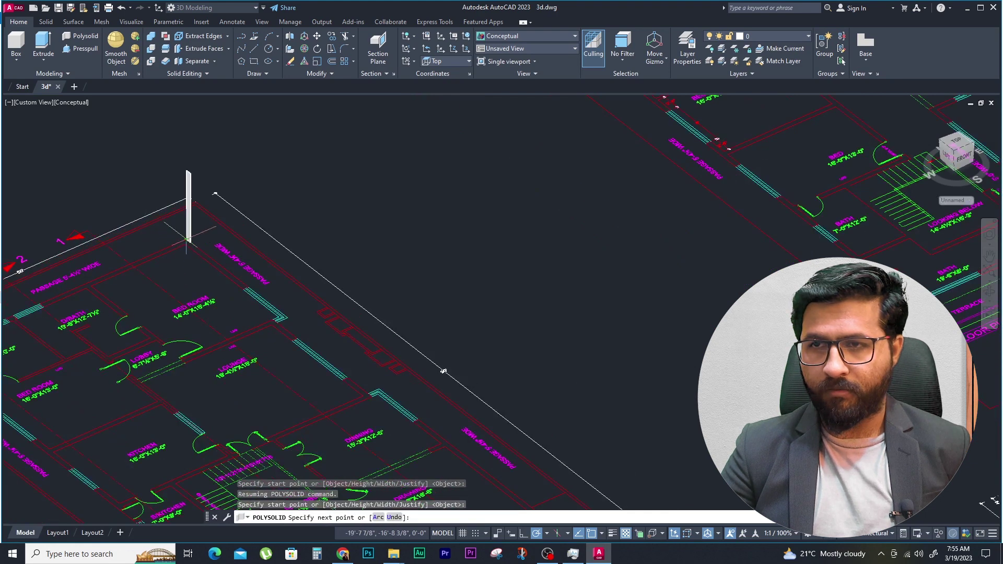
scroll(220, 256, up, 2)
scroll(230, 264, up, 2)
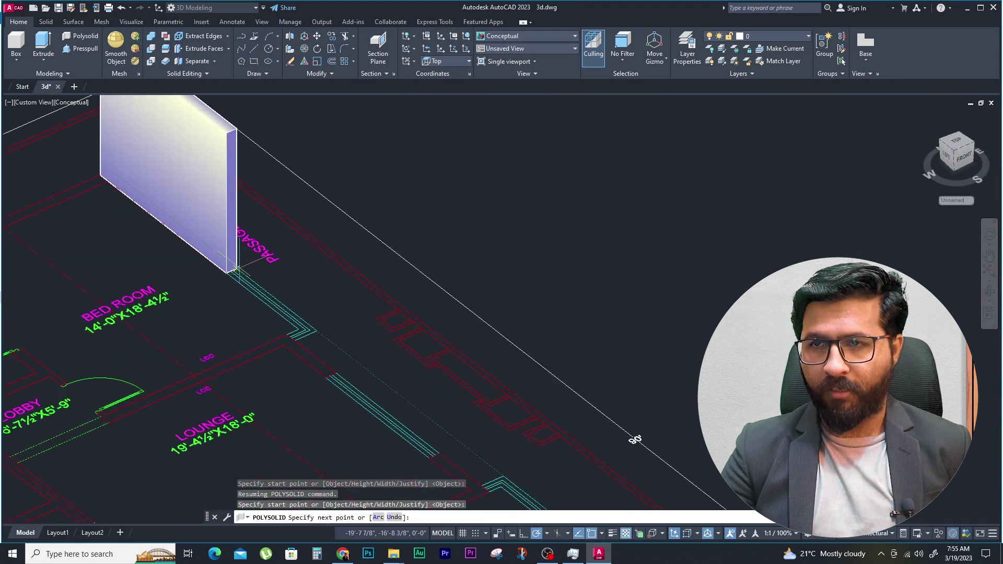
click(236, 268)
key(Return)
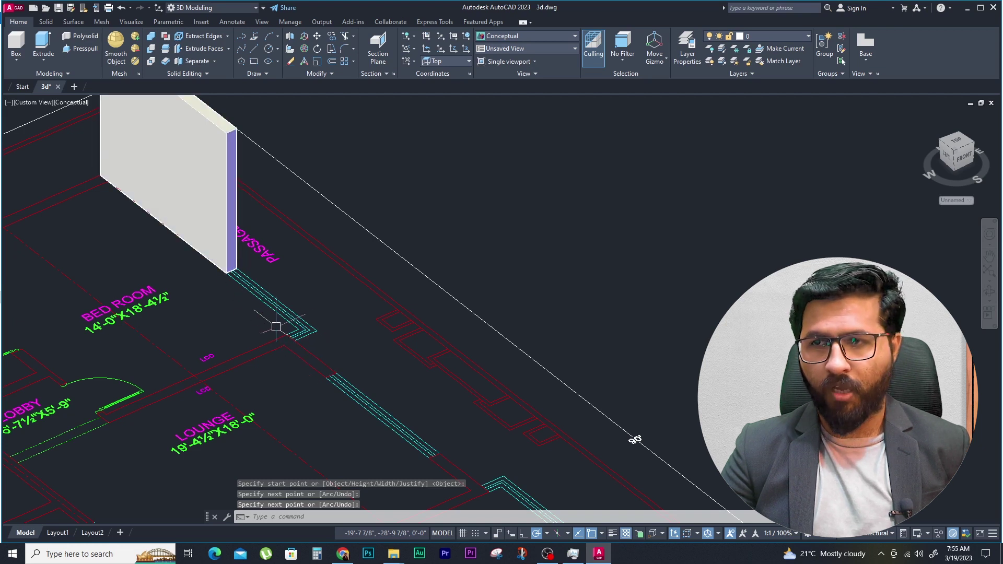
Step: Draw a second straight wall further down the plan
key(Return)
click(278, 342)
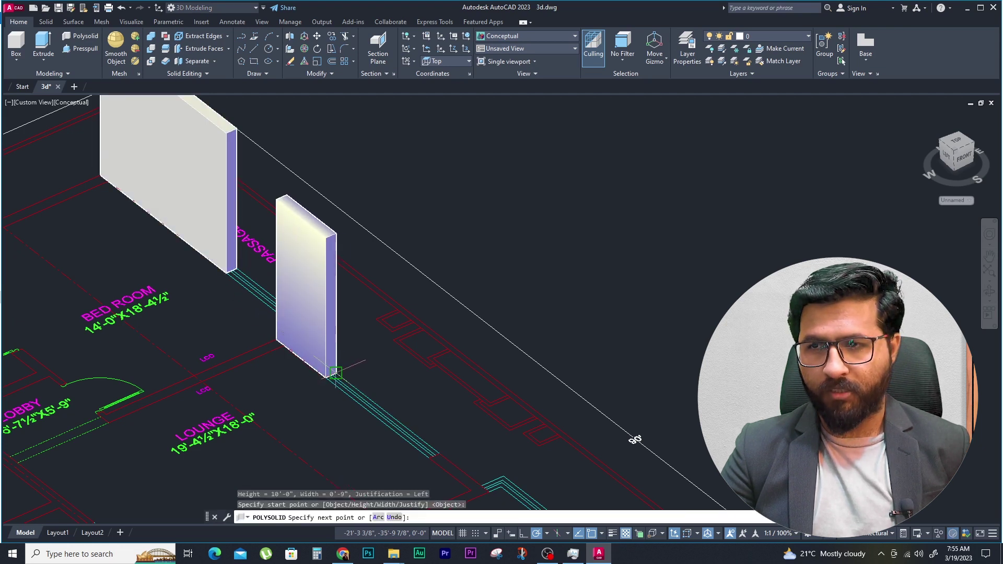
click(336, 373)
key(Return)
Step: Draw a corner-turning wall by the lounge near the dining room
middle_drag(437, 405, 302, 262)
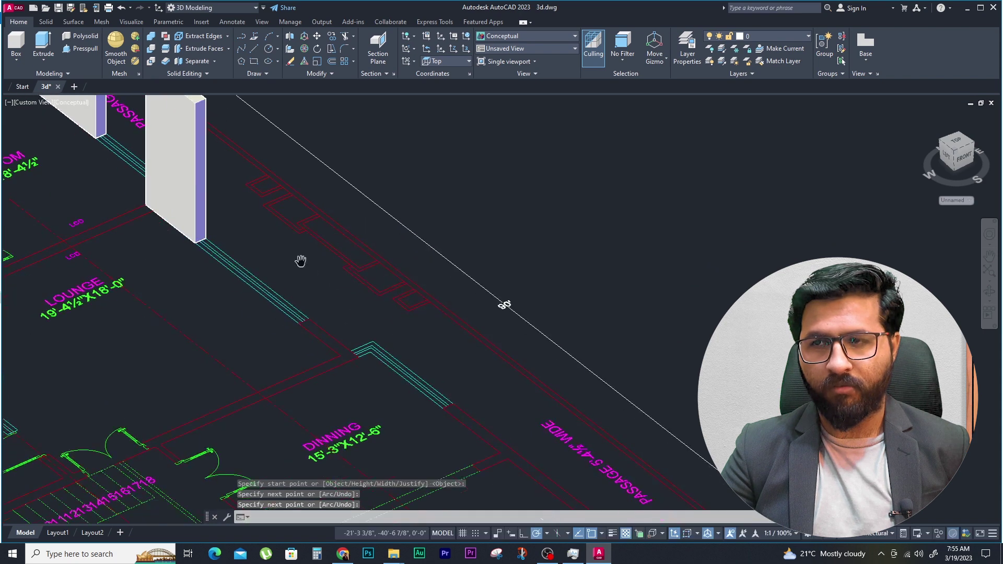
key(Return)
click(309, 319)
scroll(385, 365, up, 2)
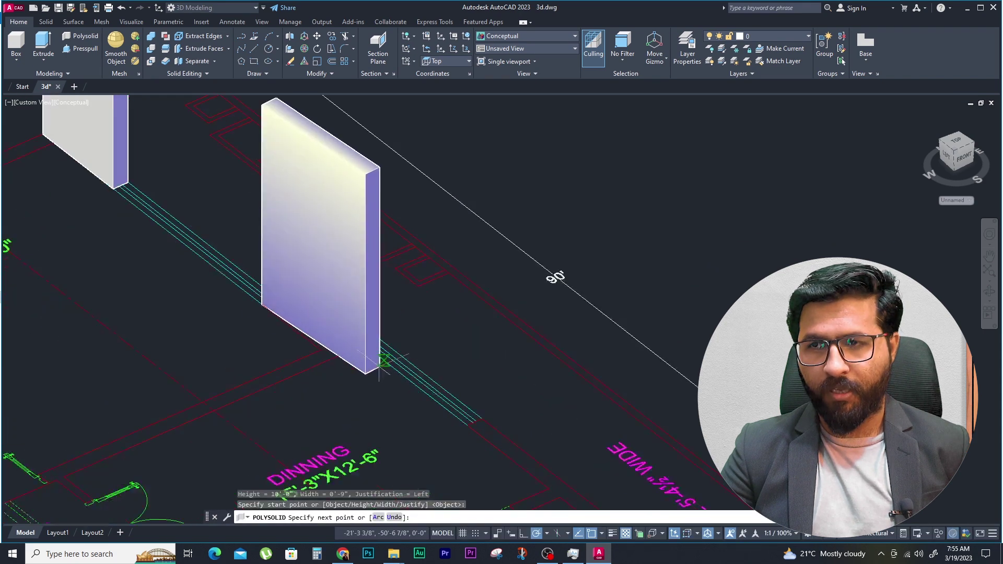
click(342, 349)
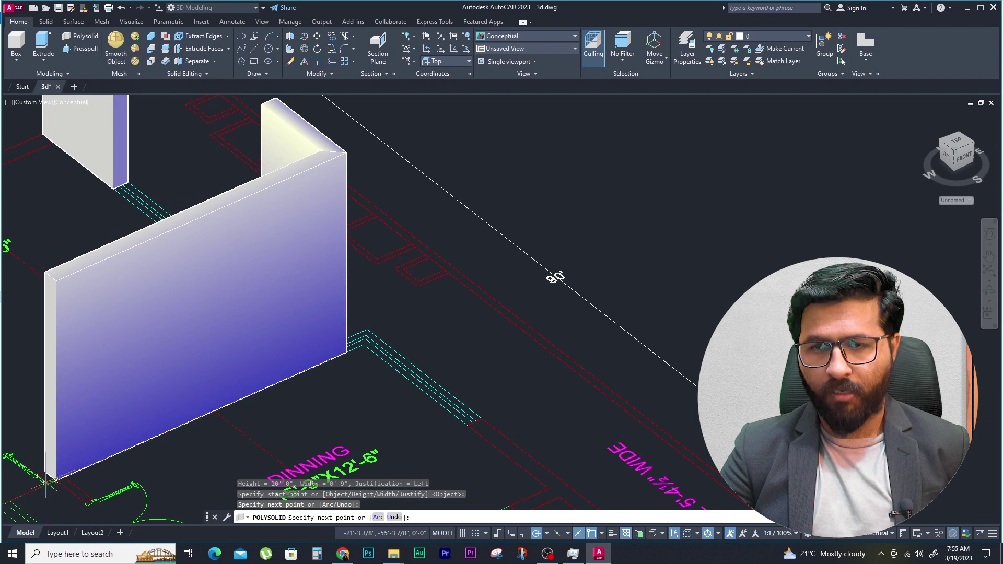
click(52, 480)
key(Return)
scroll(204, 243, down, 2)
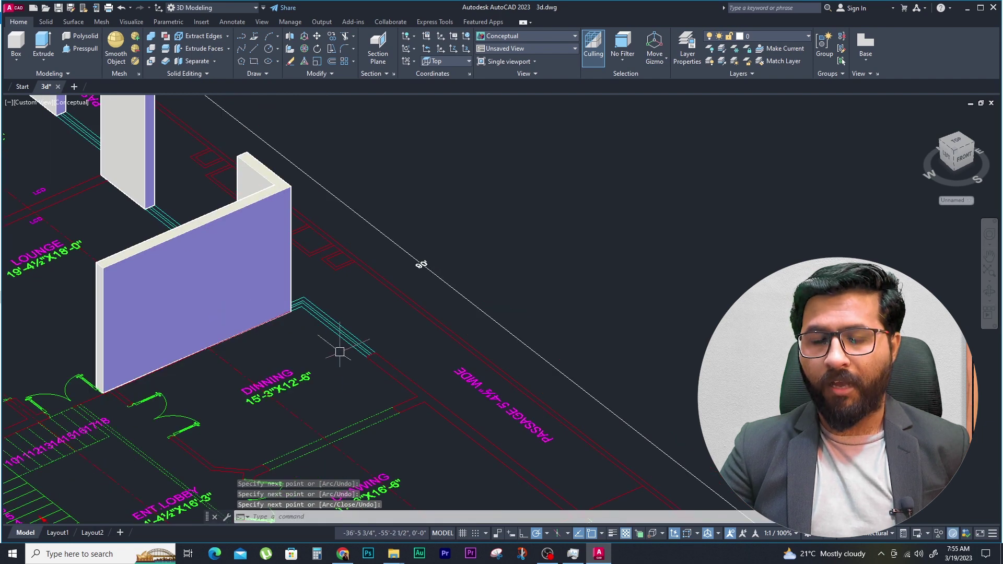
key(Escape)
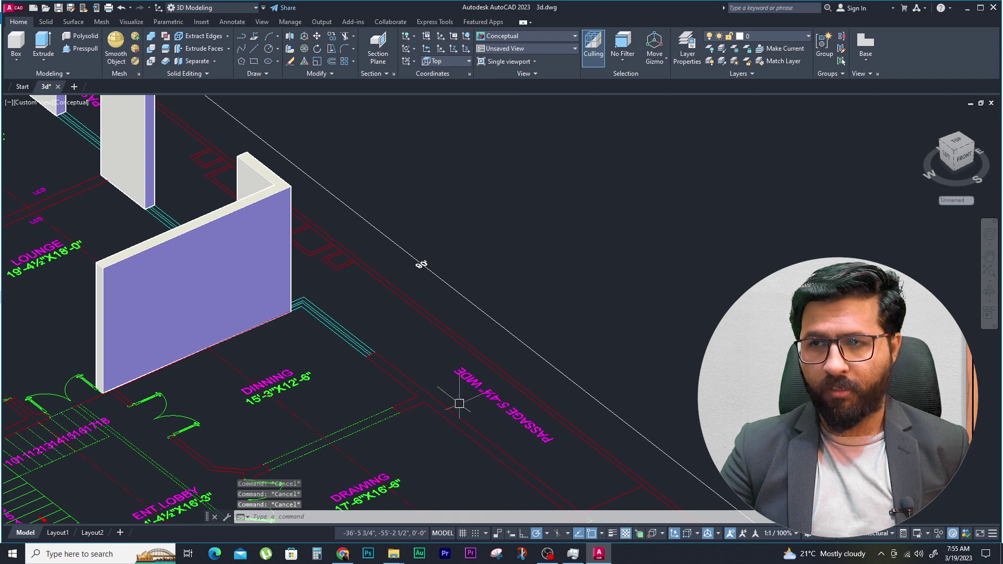
Step: Draw a 10'-0" wall along the lawn edge beside the drawing room, then zoom out
middle_drag(421, 375, 331, 264)
key(Return)
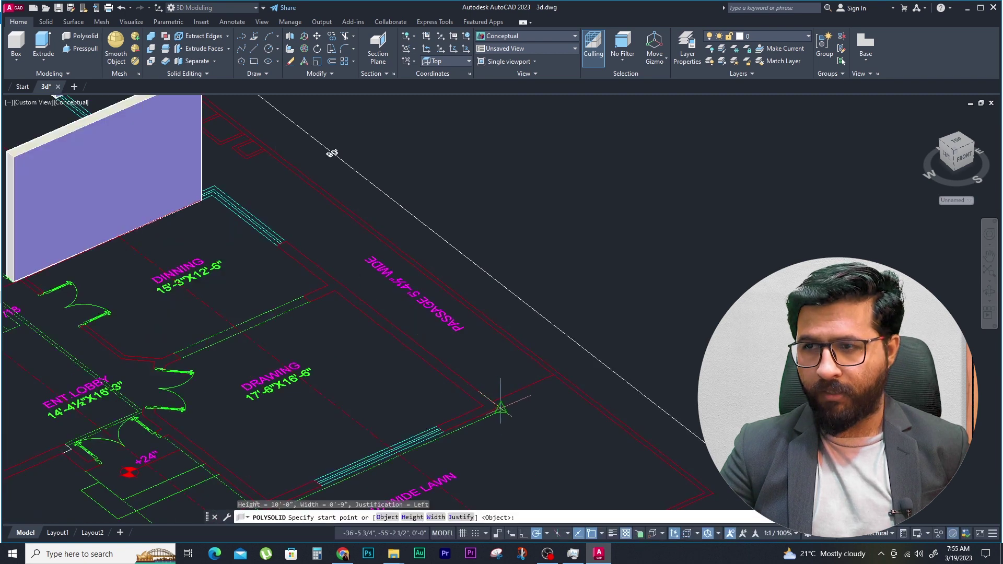
scroll(492, 403, up, 2)
click(503, 411)
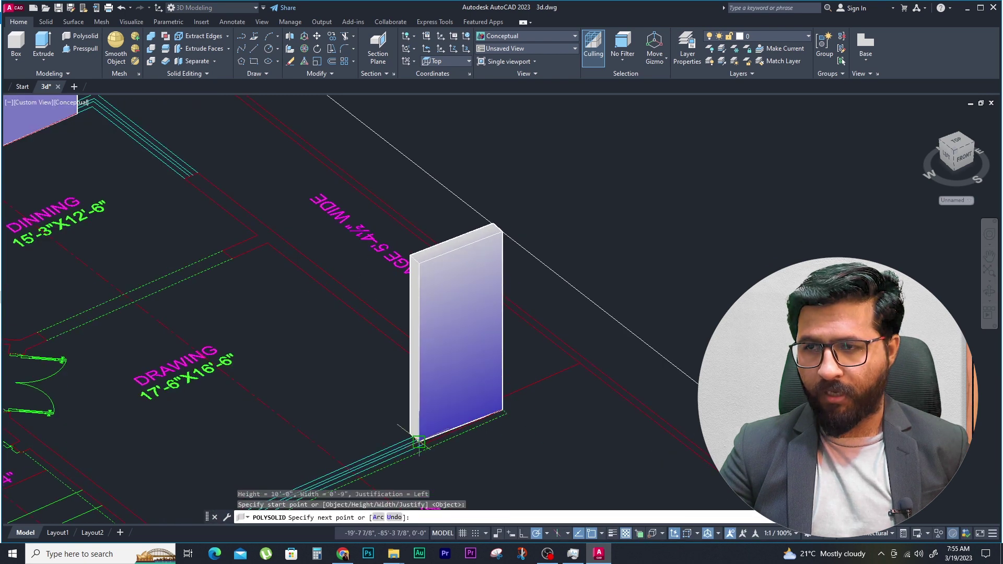
scroll(418, 446, up, 3)
click(418, 440)
key(Return)
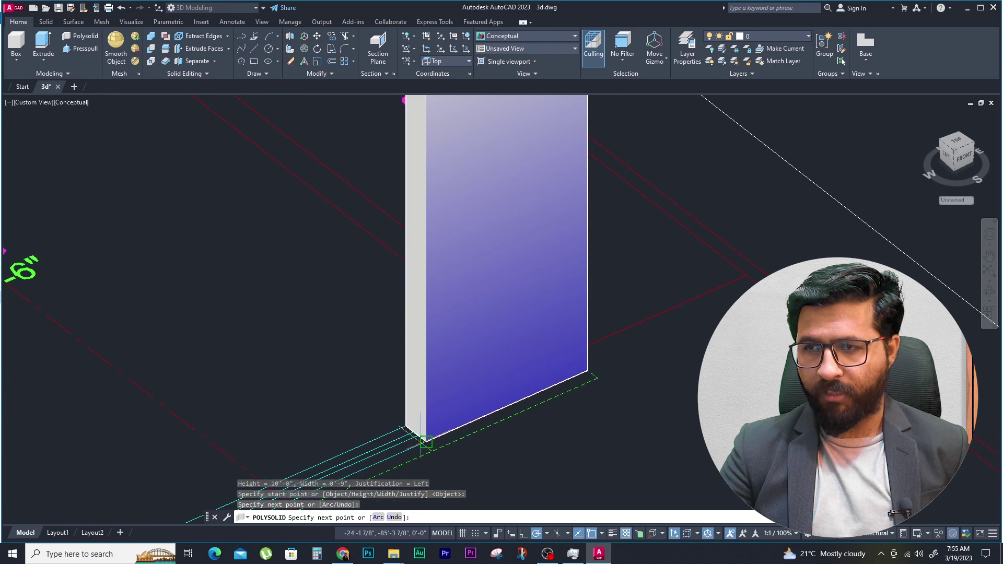
scroll(552, 350, down, 4)
scroll(580, 353, up, 2)
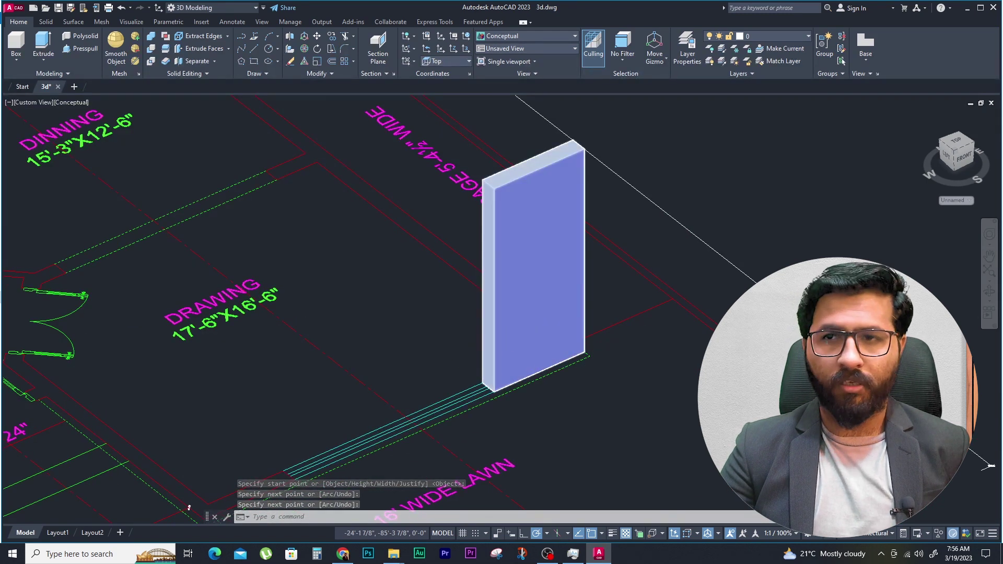
scroll(209, 319, down, 3)
scroll(362, 284, up, 2)
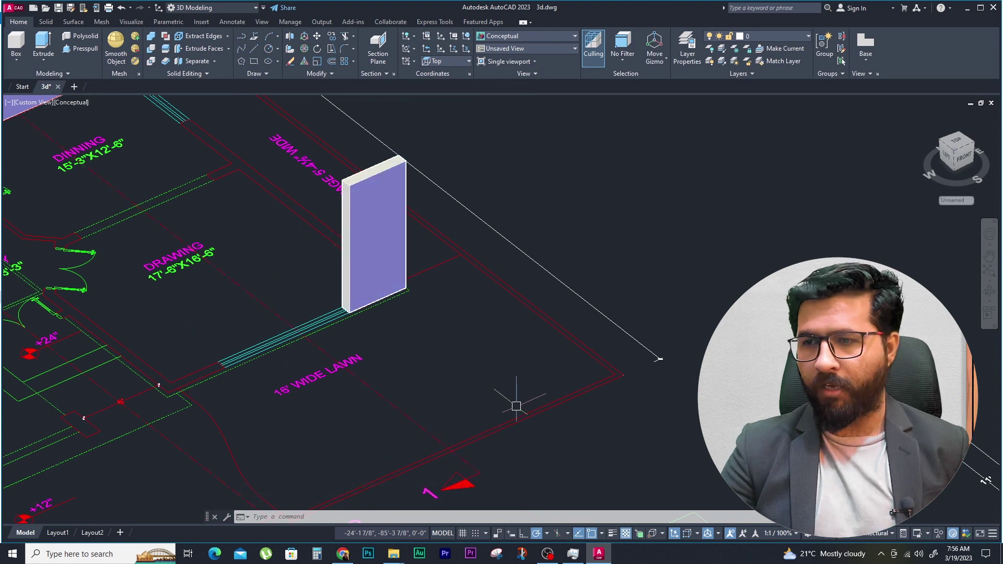
Step: Draw a right-justified Polysolid wall starting at the lawn corner of the drawing room
text(polysolid)
key(Return)
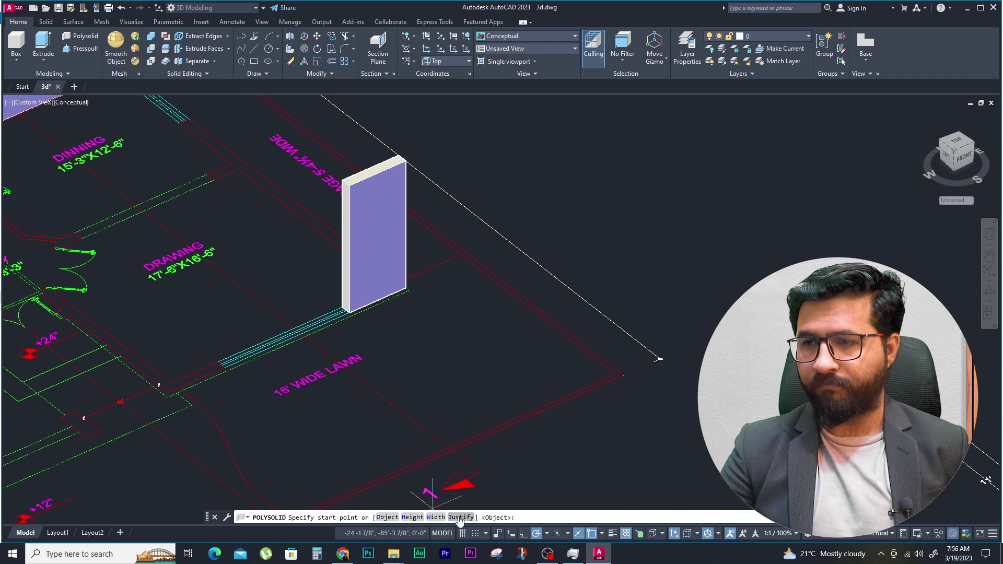
click(460, 518)
click(422, 517)
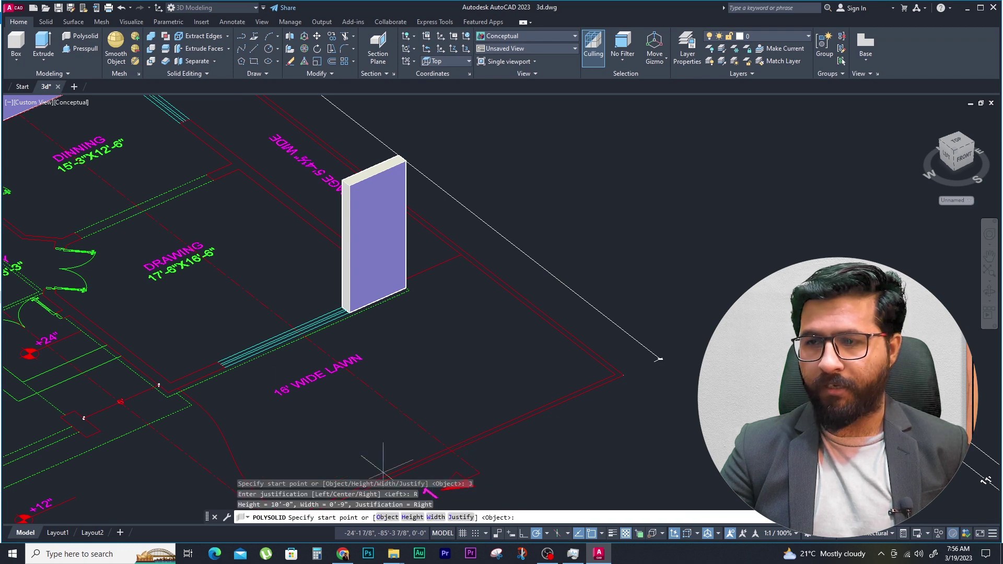
scroll(257, 391, up, 3)
scroll(241, 398, up, 2)
click(163, 319)
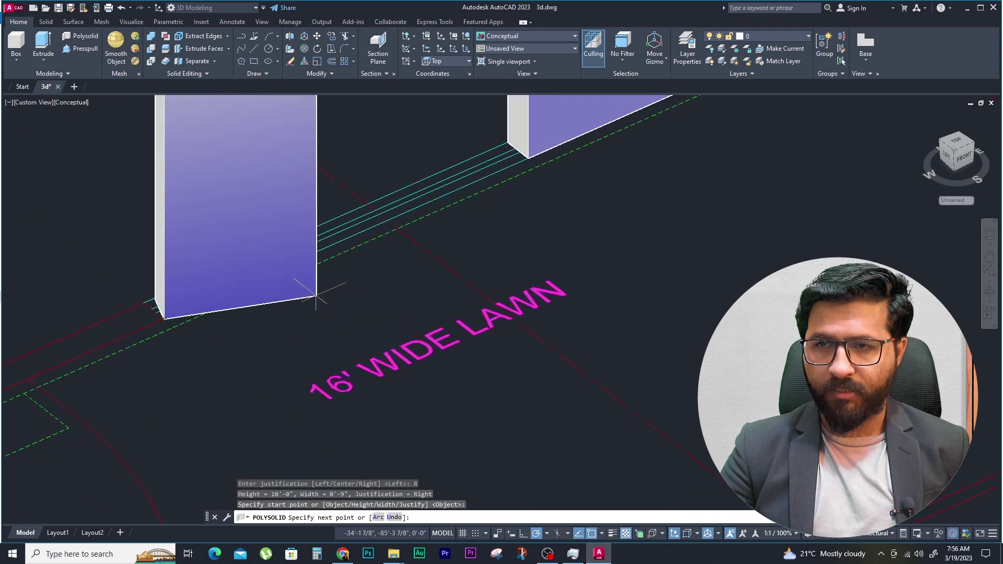
scroll(172, 316, down, 3)
scroll(179, 313, up, 2)
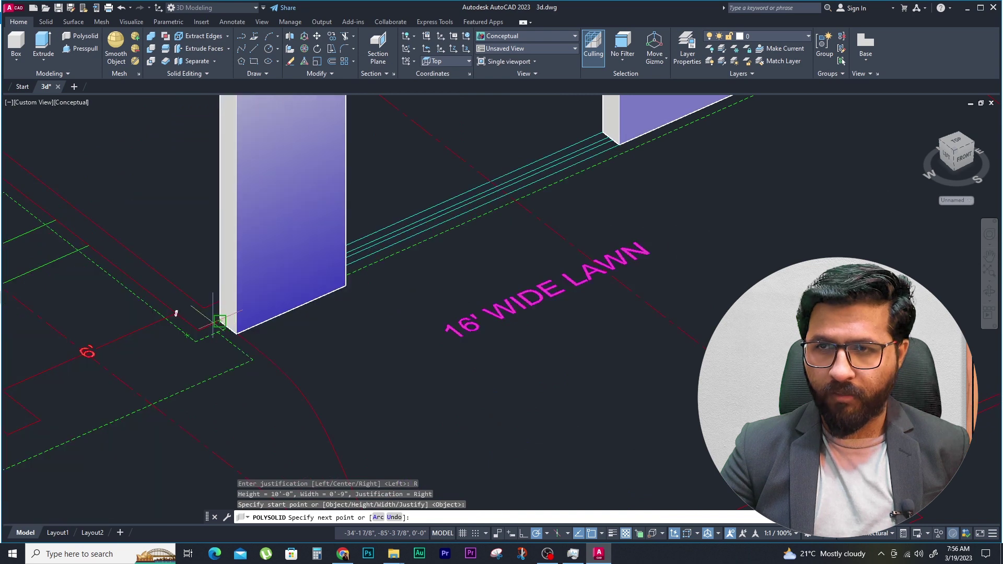
click(196, 334)
key(Return)
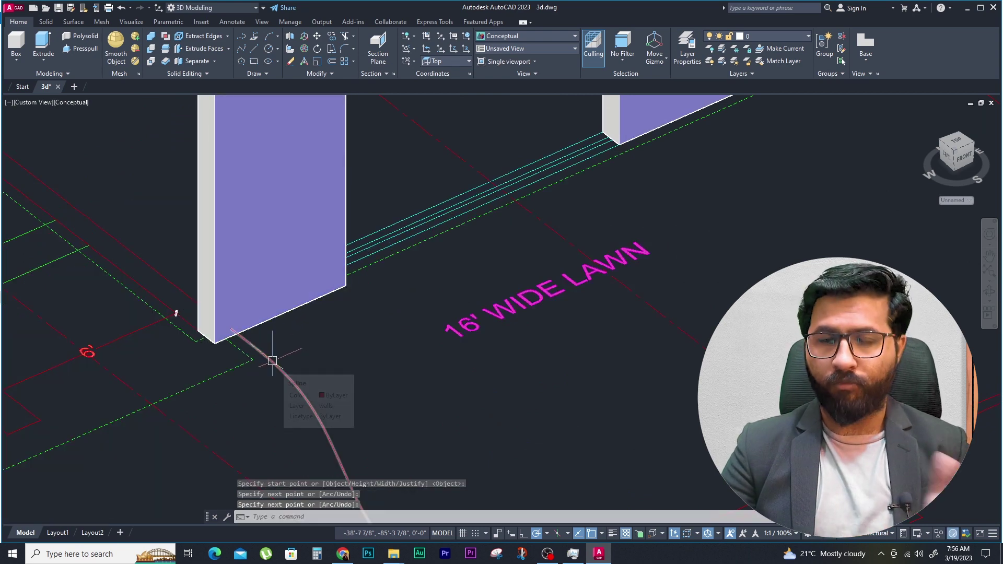
scroll(433, 368, down, 3)
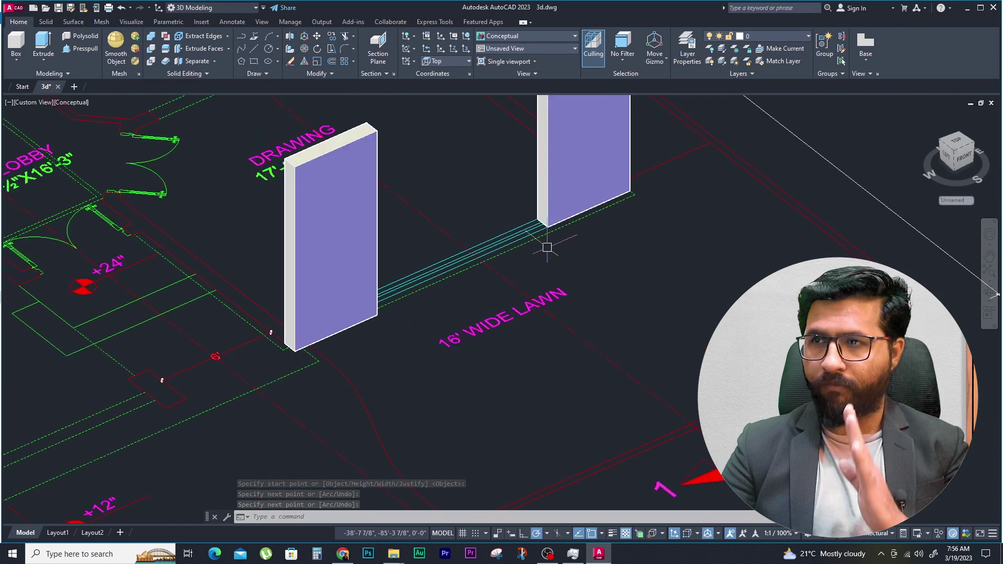
Step: Erase the right-justified left wall
click(377, 253)
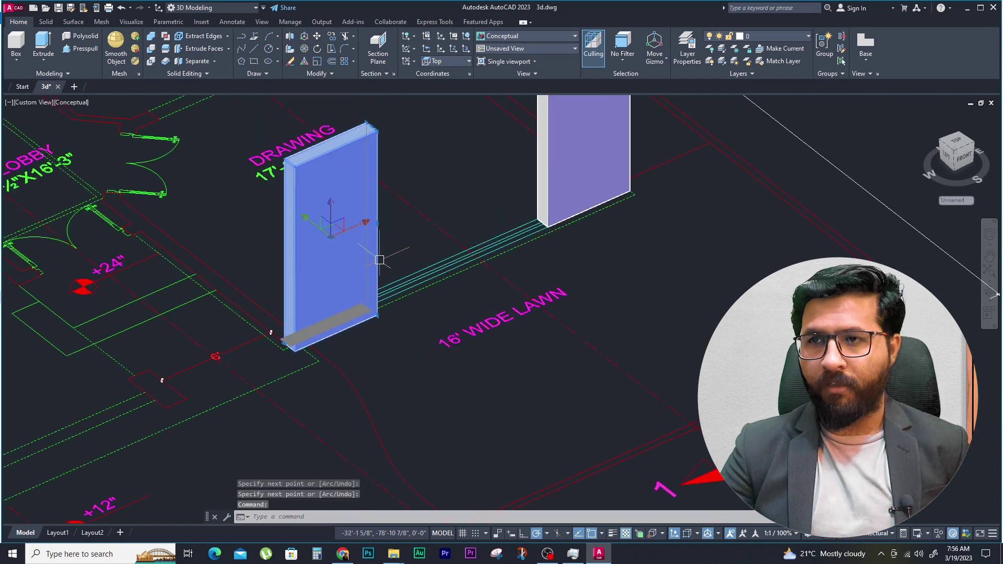
text(e)
key(Return)
Step: Redraw the corner wall as a center-justified Polysolid
click(90, 36)
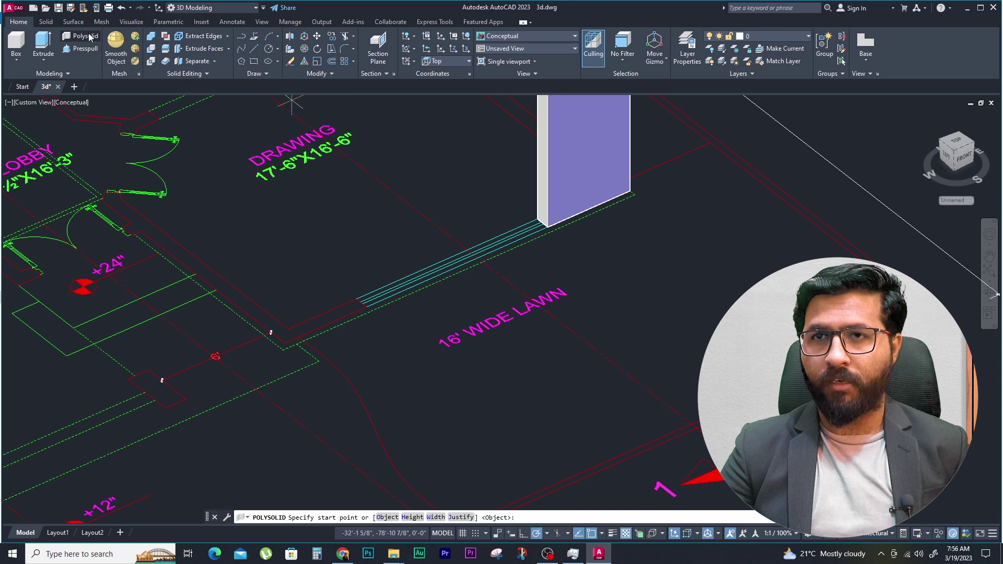
click(463, 517)
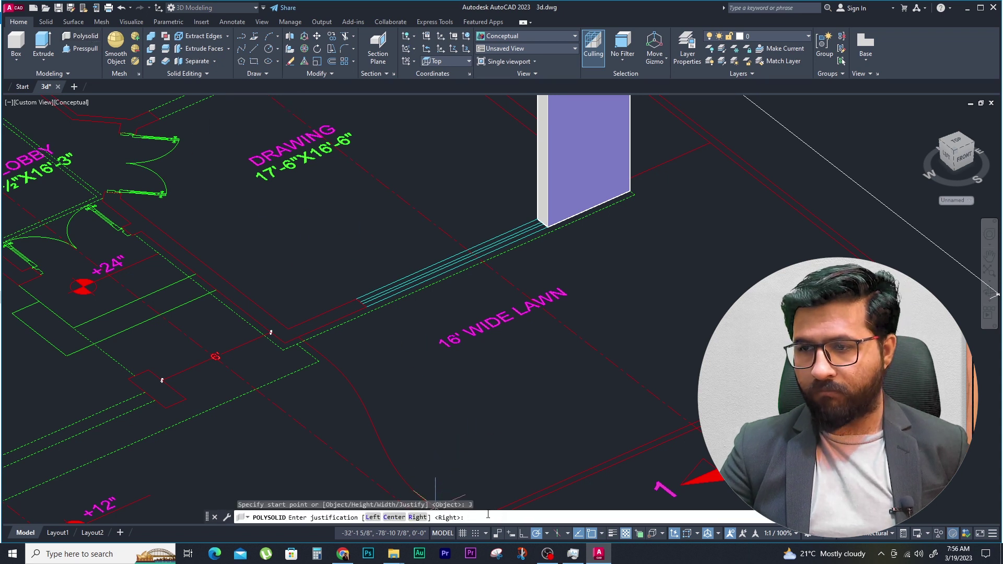
click(404, 517)
click(366, 307)
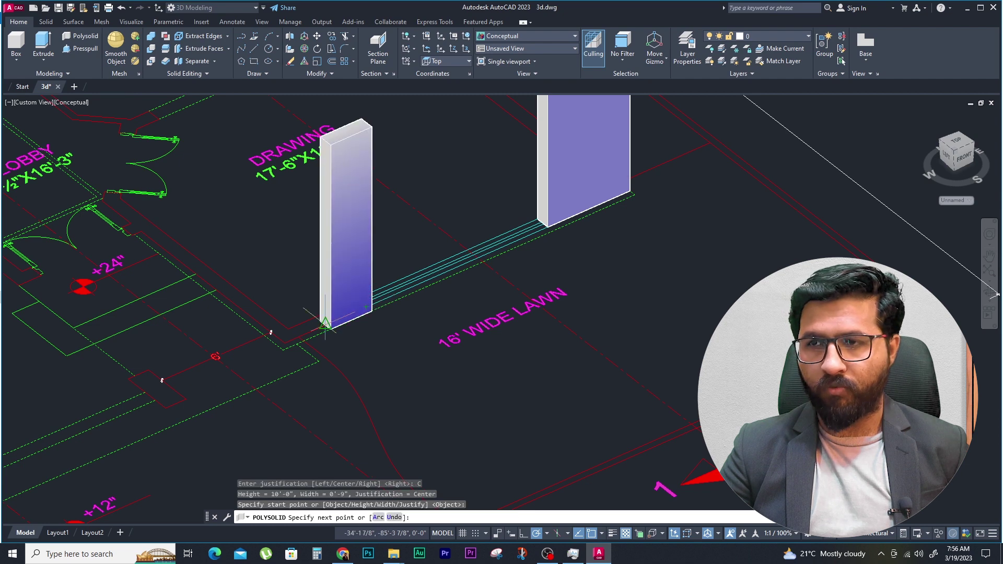
click(285, 345)
key(Return)
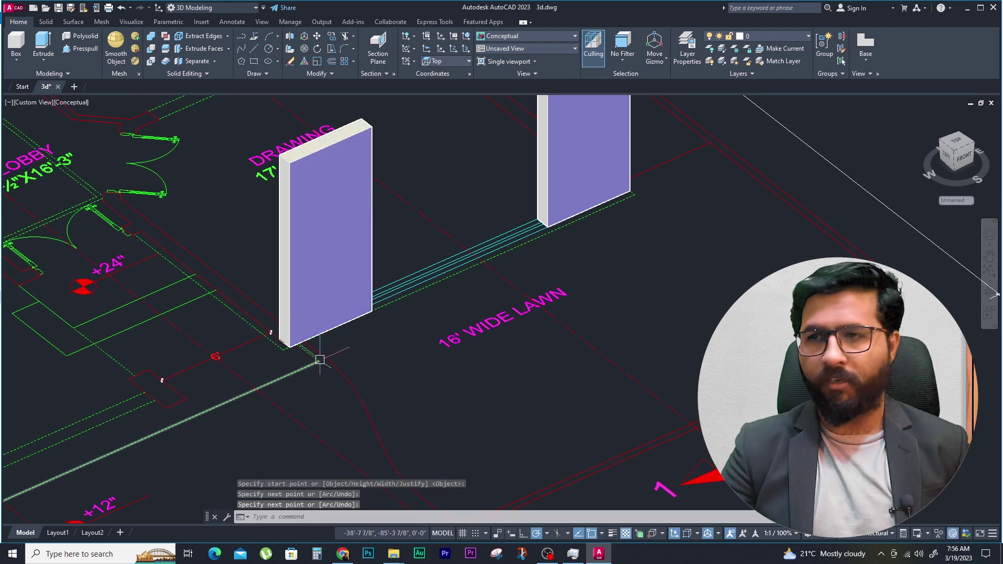
Step: Erase the front wall and zoom out
text(e)
key(Return)
click(325, 222)
key(Return)
scroll(198, 312, down, 2)
Step: Draw a rectangle in open space with REC
scroll(191, 310, down, 3)
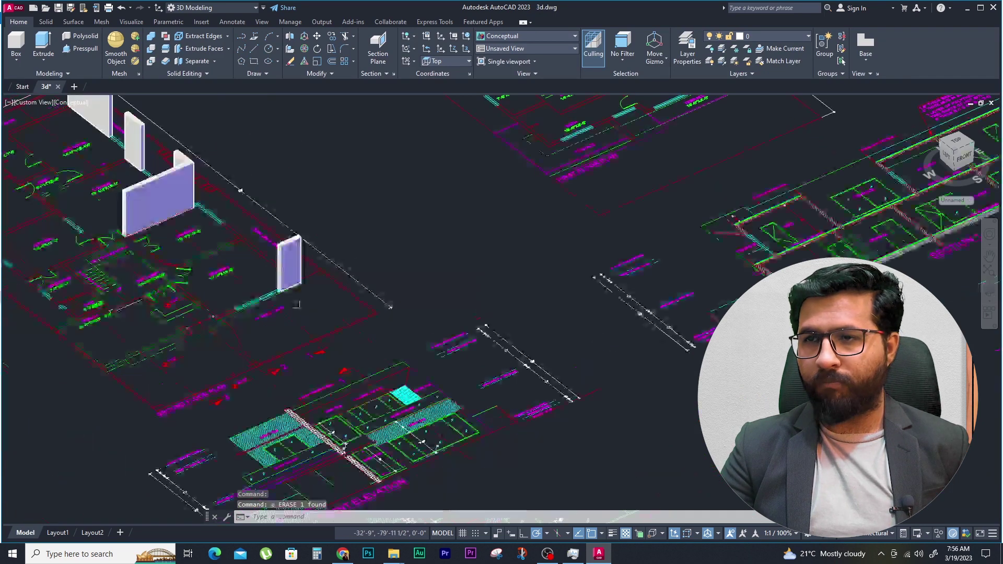
text(rec)
key(Return)
click(397, 147)
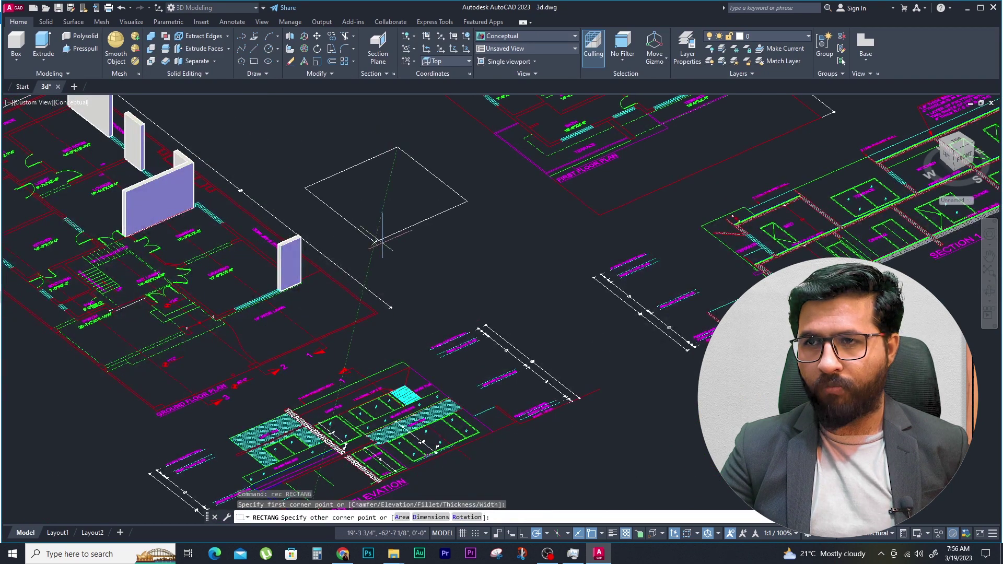
click(356, 238)
key(Escape)
key(Escape)
key(Escape)
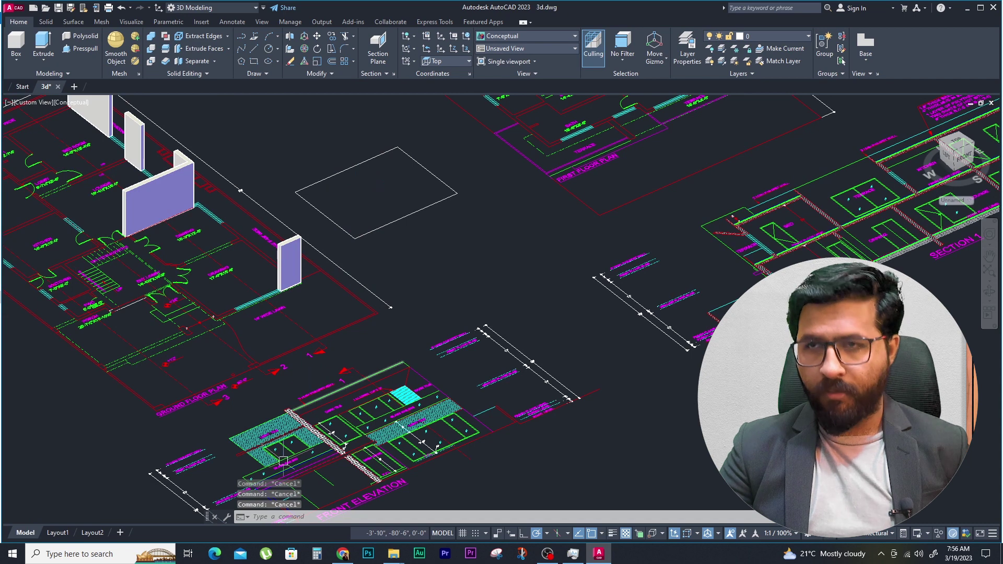
Step: Convert the rectangle into left-justified Polysolid walls using the Object option
click(83, 36)
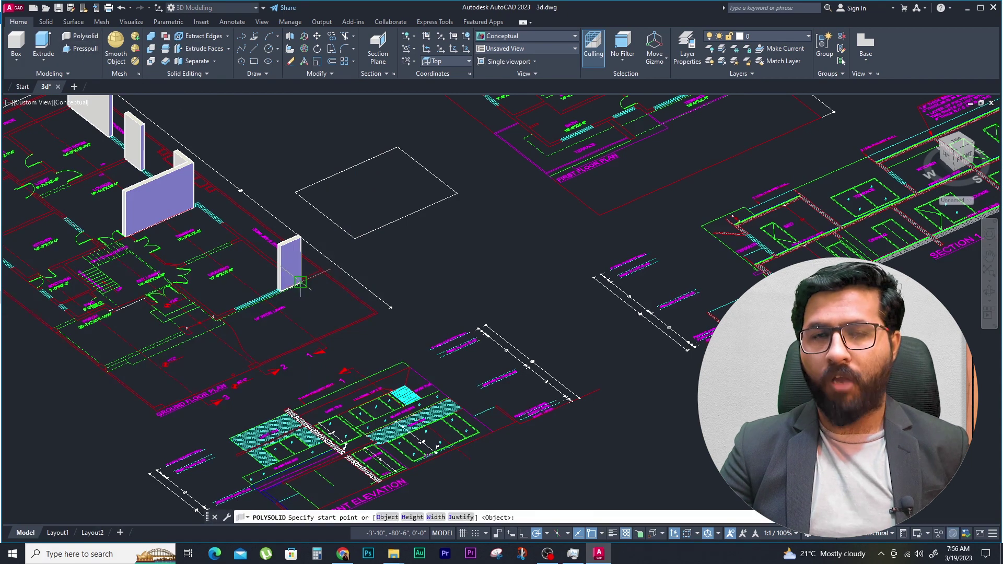
click(473, 517)
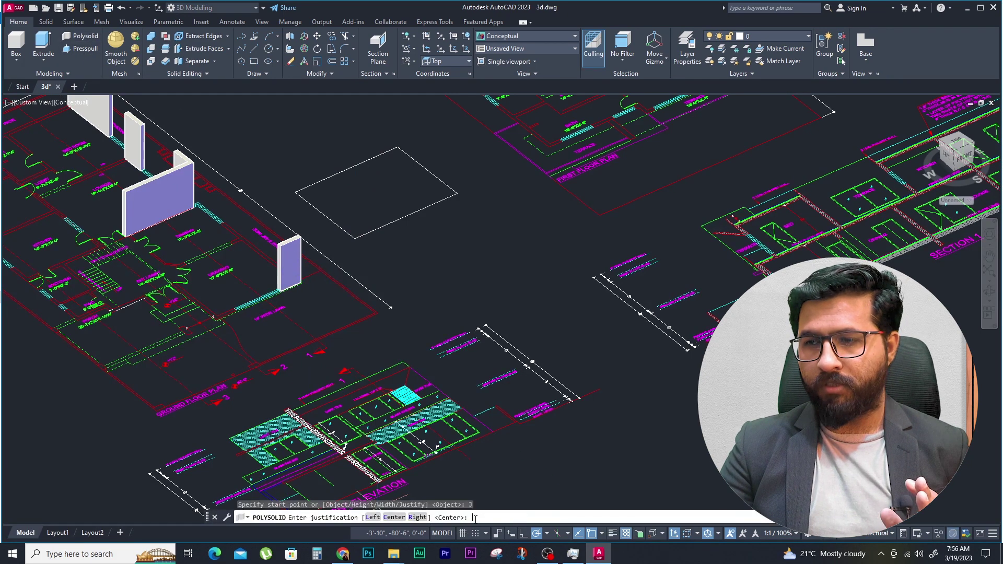
click(374, 518)
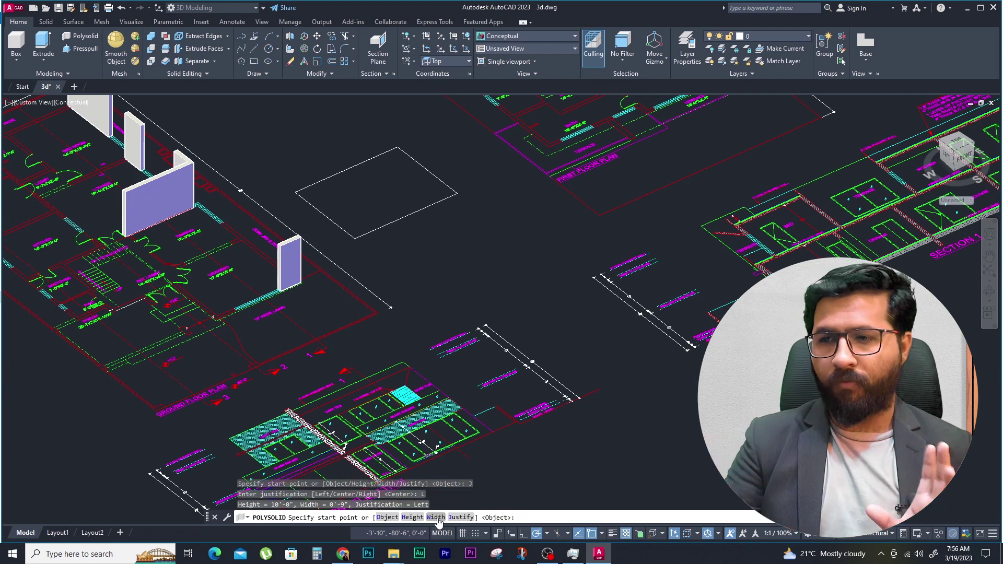
click(392, 516)
click(376, 226)
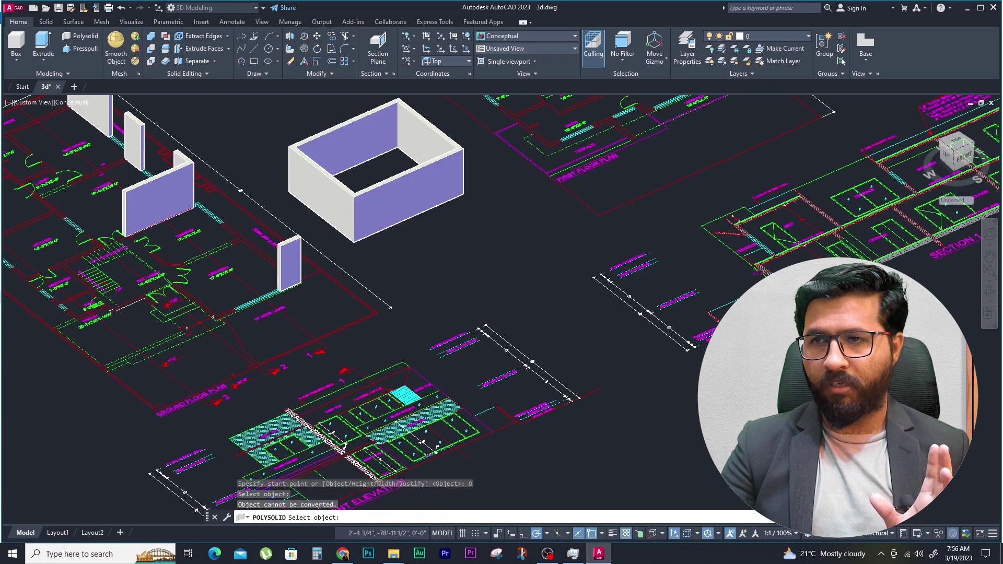
key(Return)
scroll(352, 192, up, 2)
scroll(252, 233, up, 2)
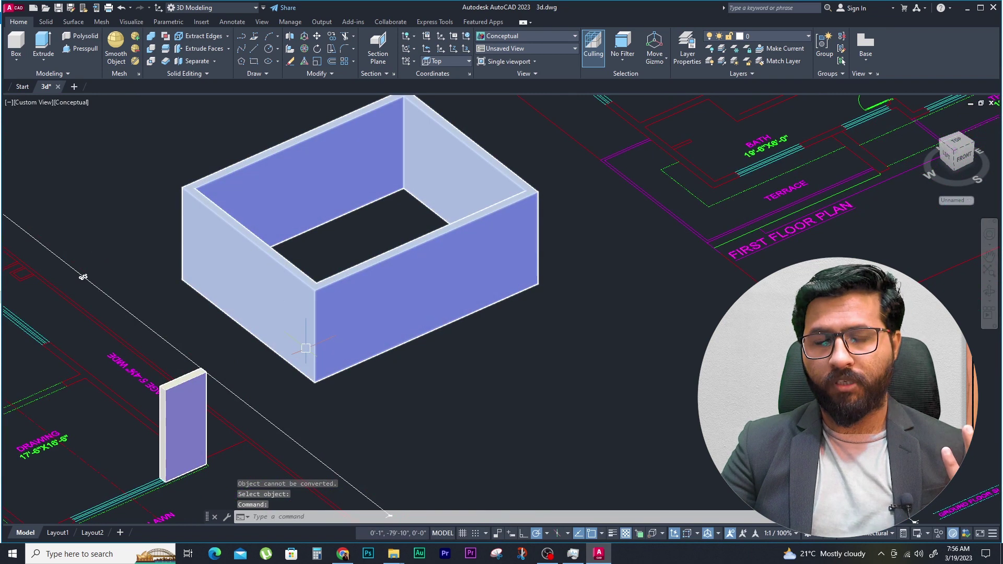
Step: Measure the box's wall height with DI to confirm 10'-0"
text(di)
key(Return)
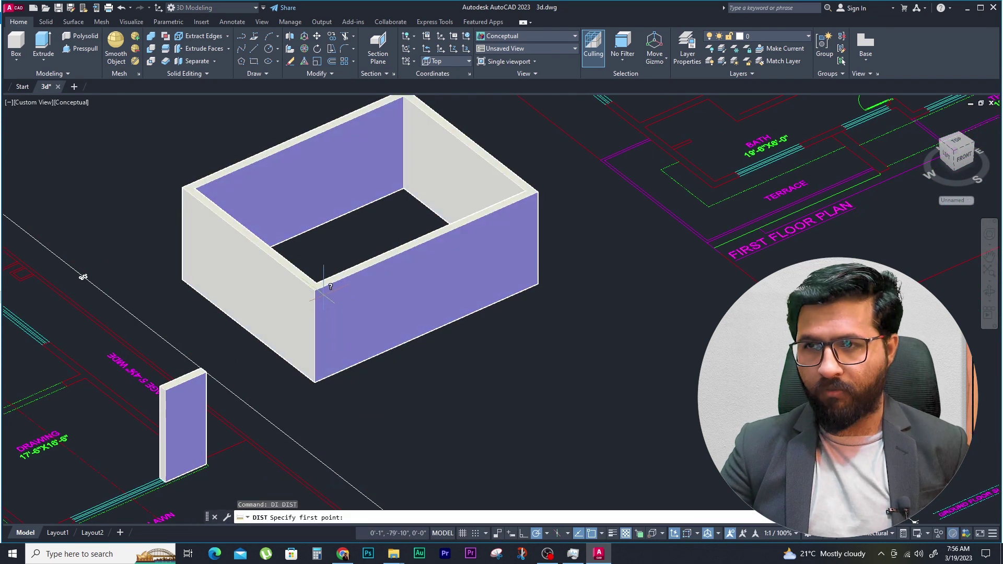
click(314, 291)
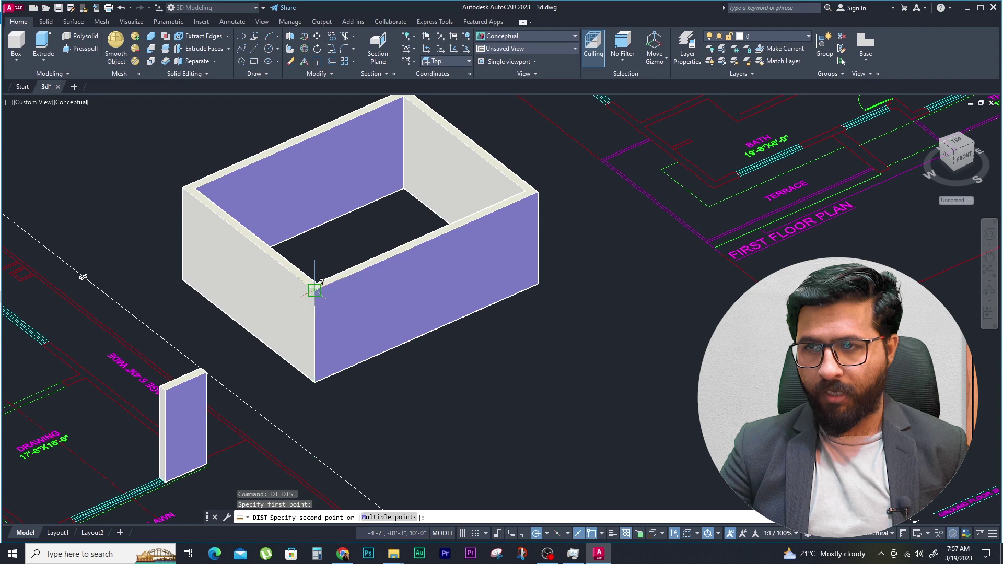
click(315, 382)
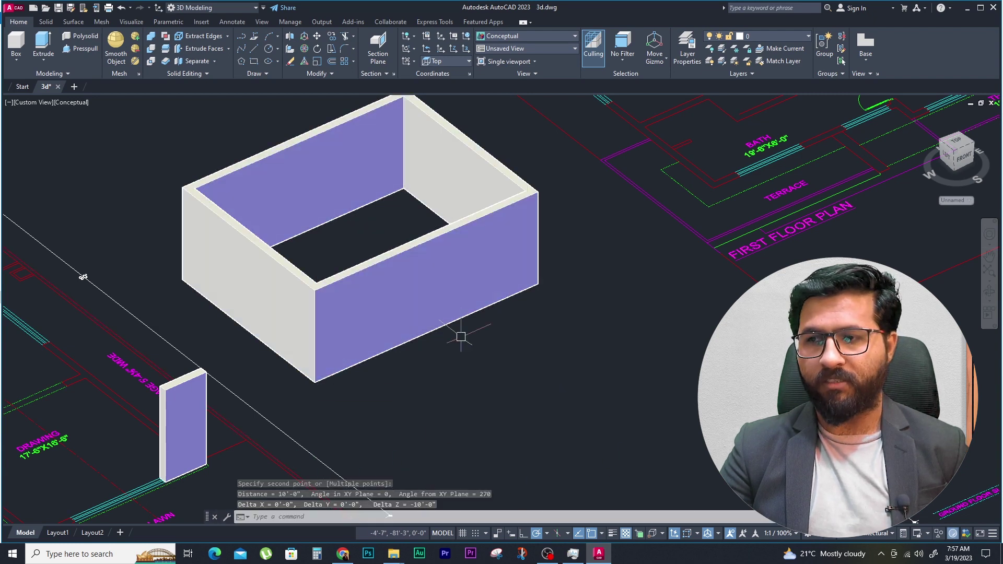
key(Escape)
key(Escape)
key(Escape)
scroll(461, 337, down, 3)
middle_drag(574, 391, 459, 349)
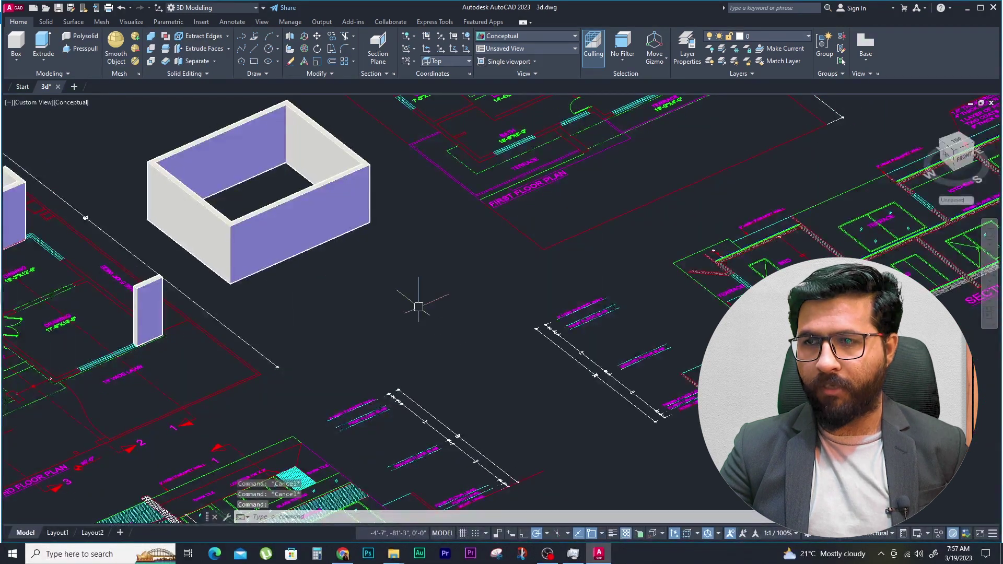
Step: Draw a circle in open space beside the rectangular room
text(c)
key(Return)
click(389, 306)
click(415, 358)
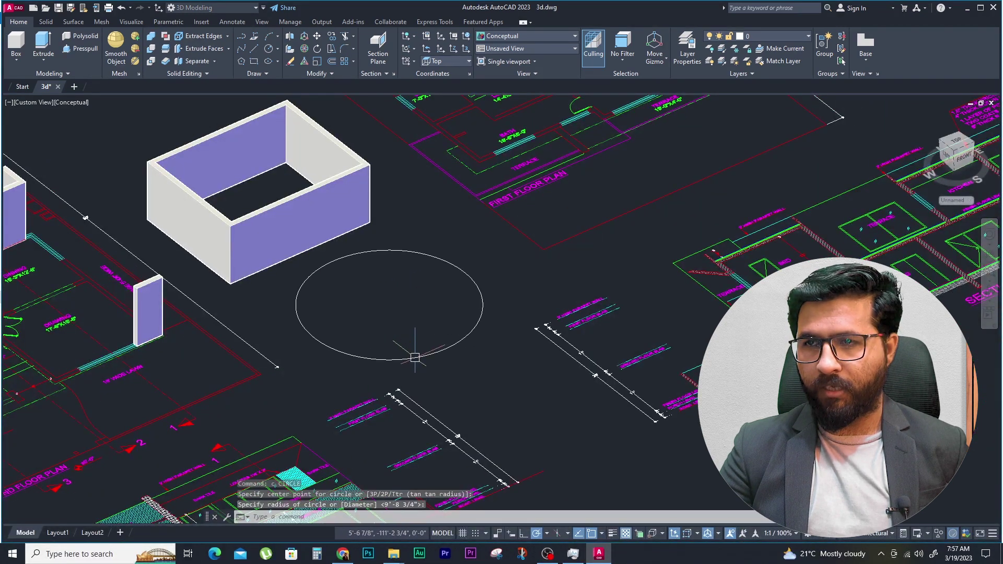
key(Escape)
key(Escape)
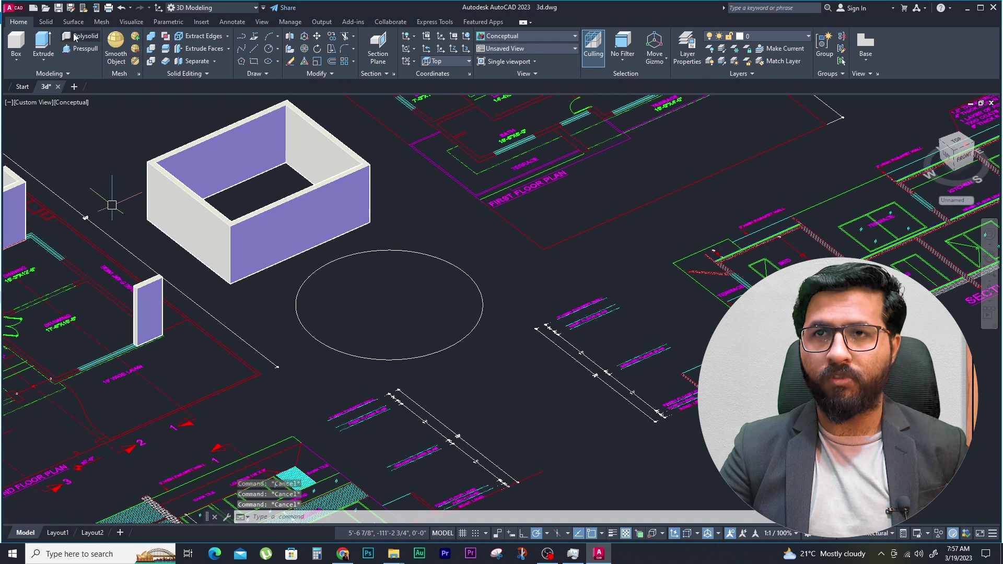
Step: Convert the circle into a round Polysolid wall using the Object option
click(75, 36)
click(387, 518)
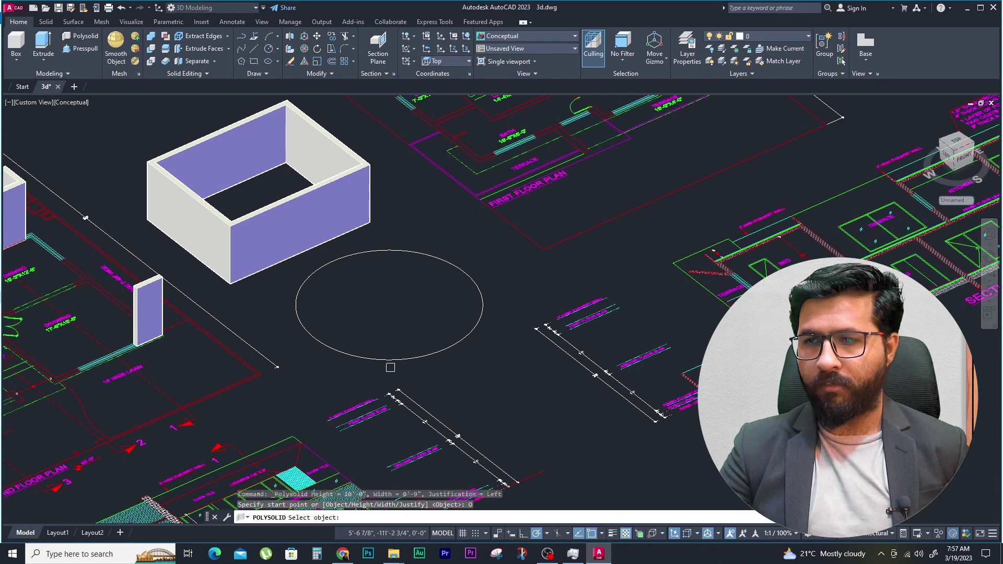
click(389, 359)
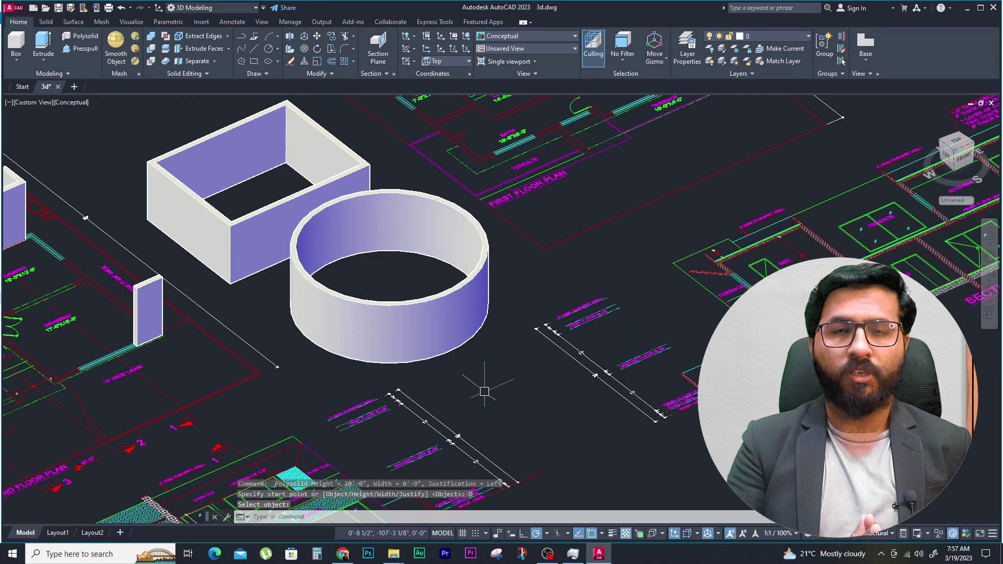
key(Escape)
key(Escape)
key(Escape)
scroll(389, 360, down, 2)
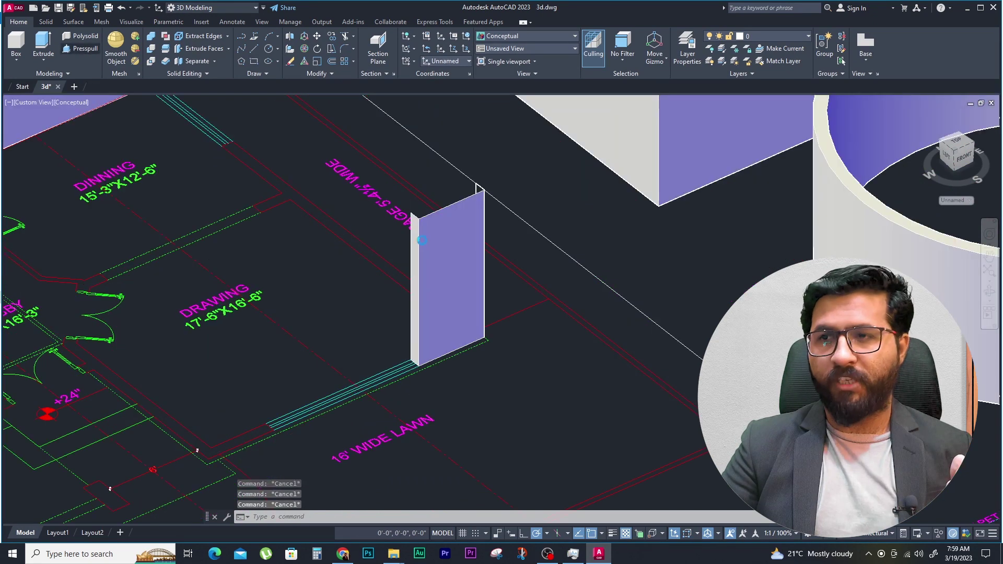
Step: Press-pull the wall's end face to extend it along the lawn edge
click(80, 48)
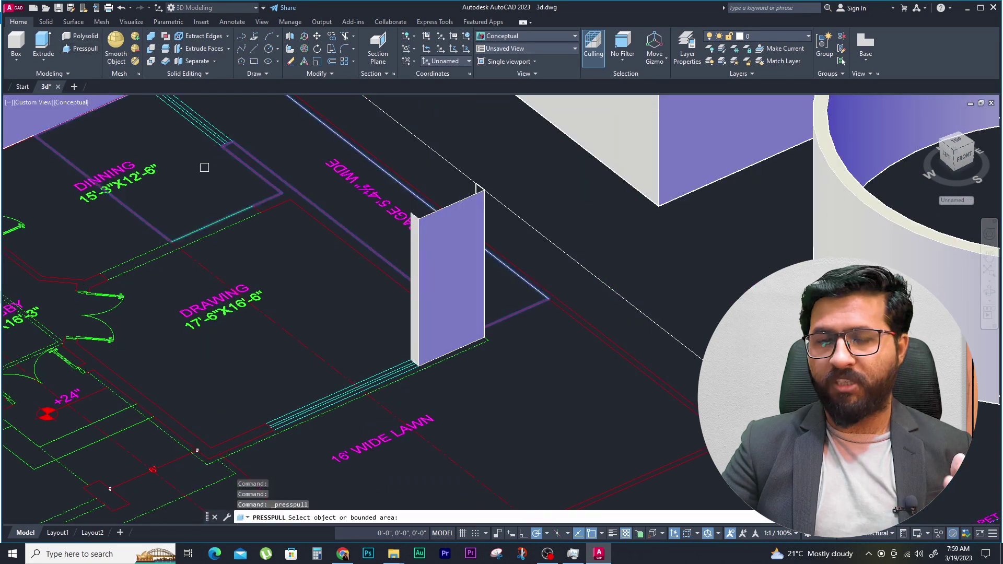
scroll(428, 242, up, 3)
scroll(428, 242, up, 1)
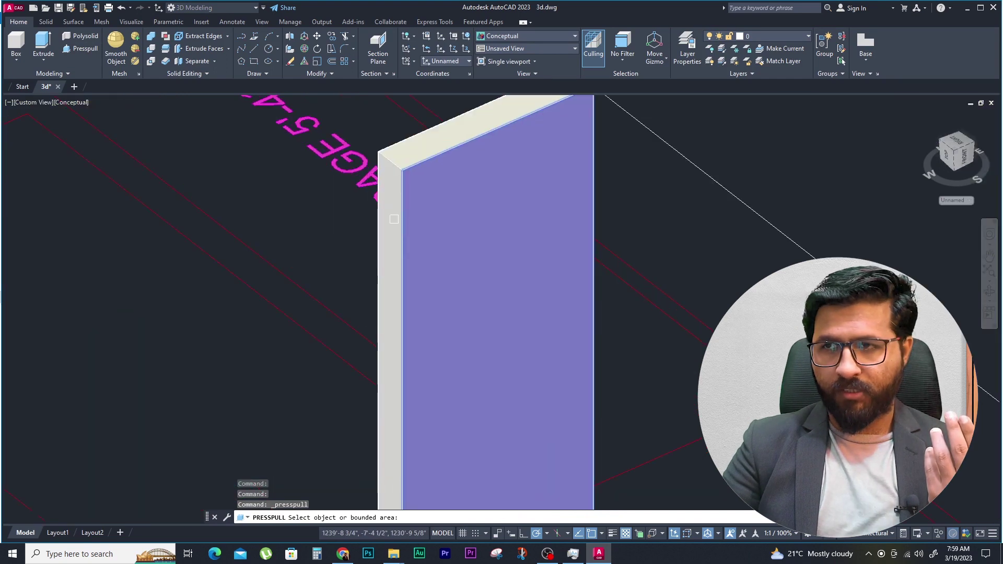
scroll(428, 243, up, 2)
click(428, 243)
scroll(428, 242, down, 3)
scroll(428, 242, down, 2)
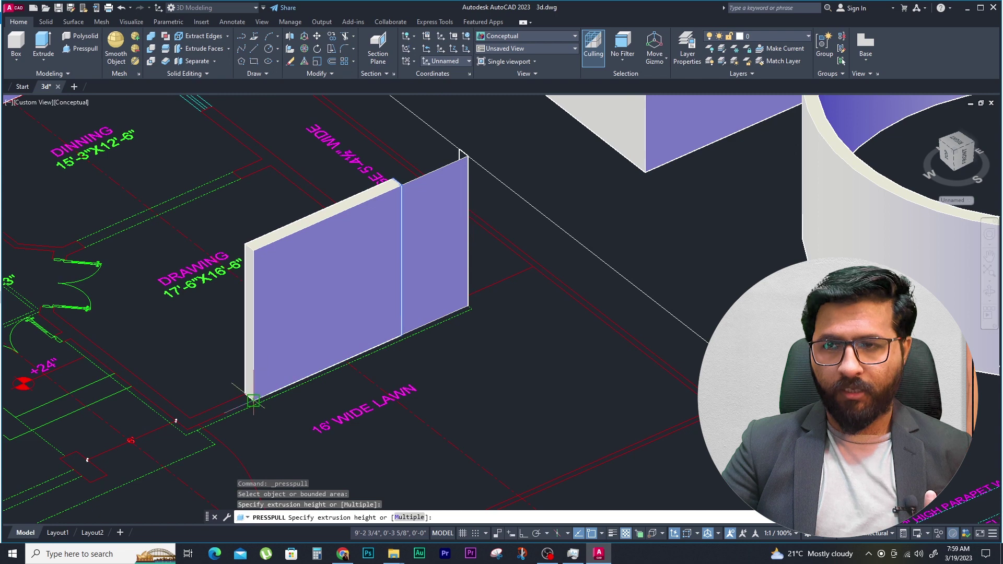
click(270, 375)
Step: Press-pull the top faces to raise the shorter section to full wall height
scroll(237, 256, up, 1)
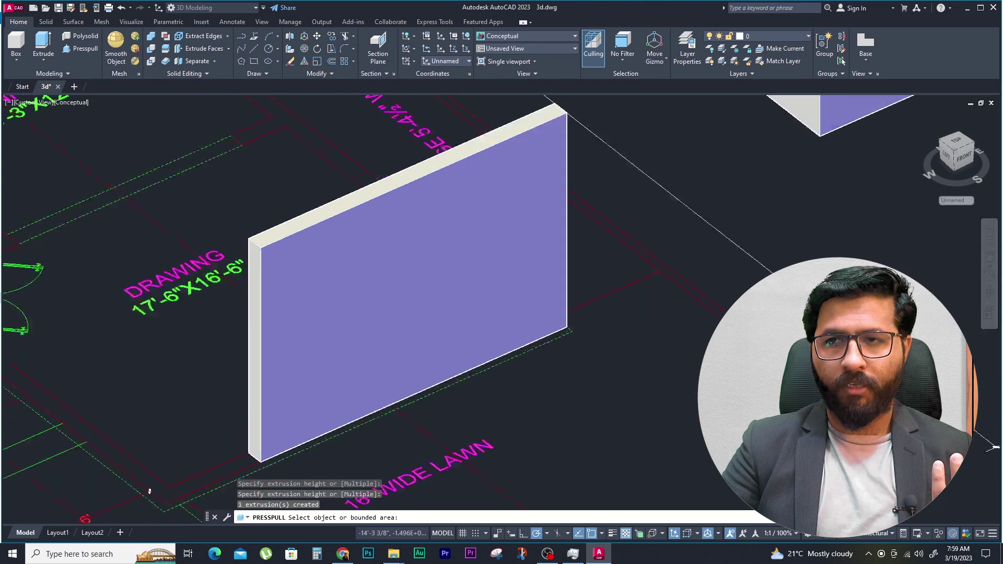
scroll(237, 256, up, 2)
scroll(237, 256, up, 2)
click(302, 217)
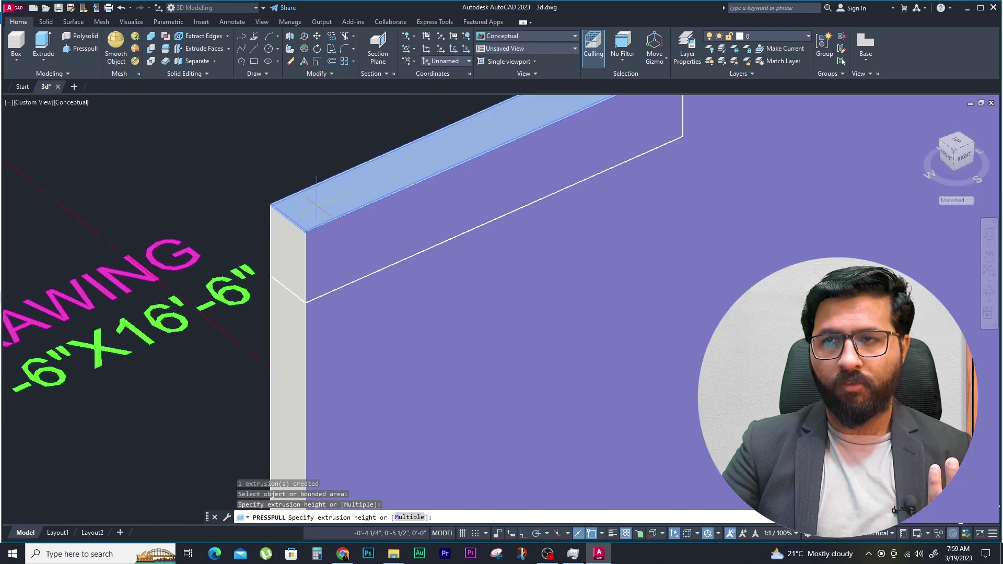
scroll(293, 209, down, 3)
scroll(288, 200, down, 1)
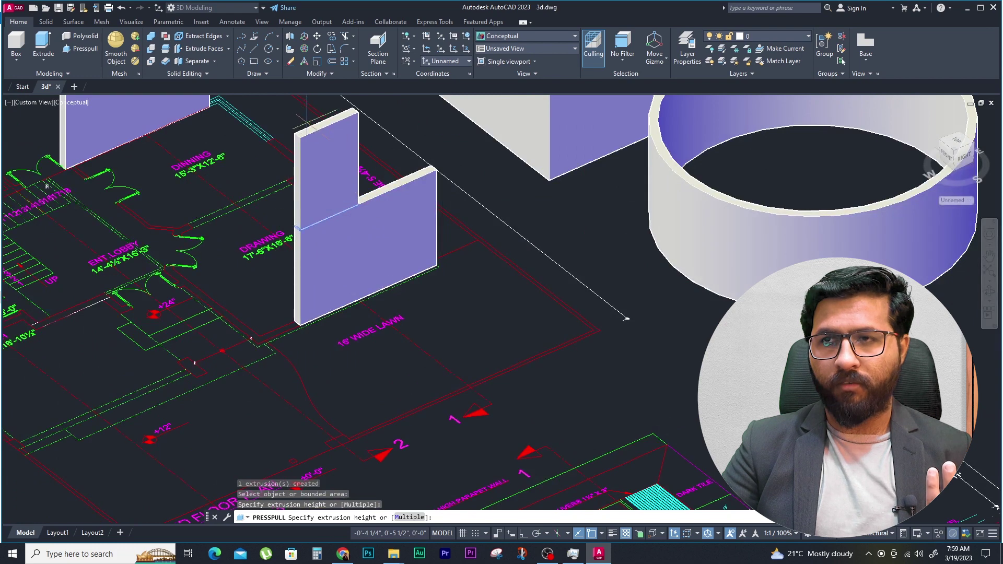
scroll(394, 161, up, 5)
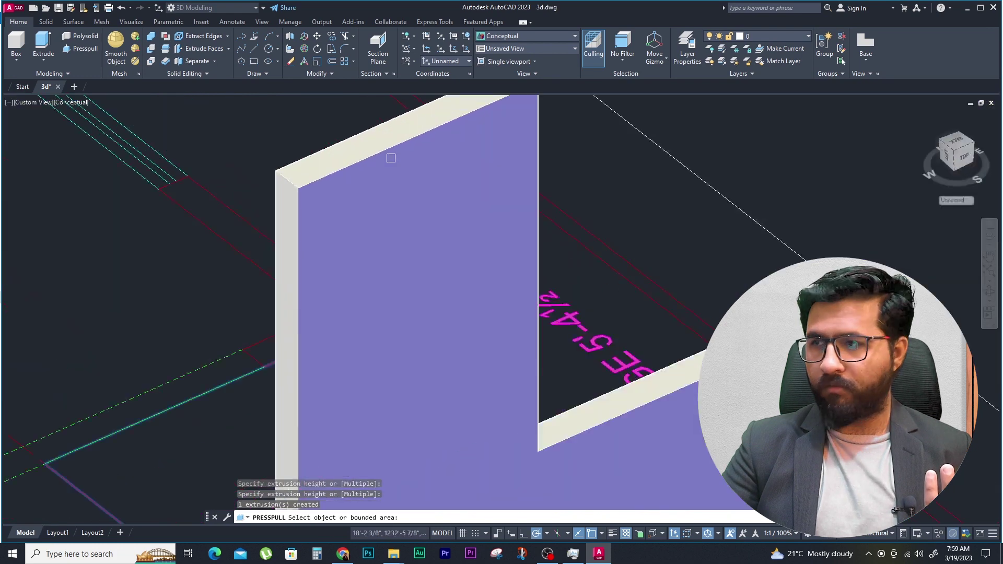
click(617, 405)
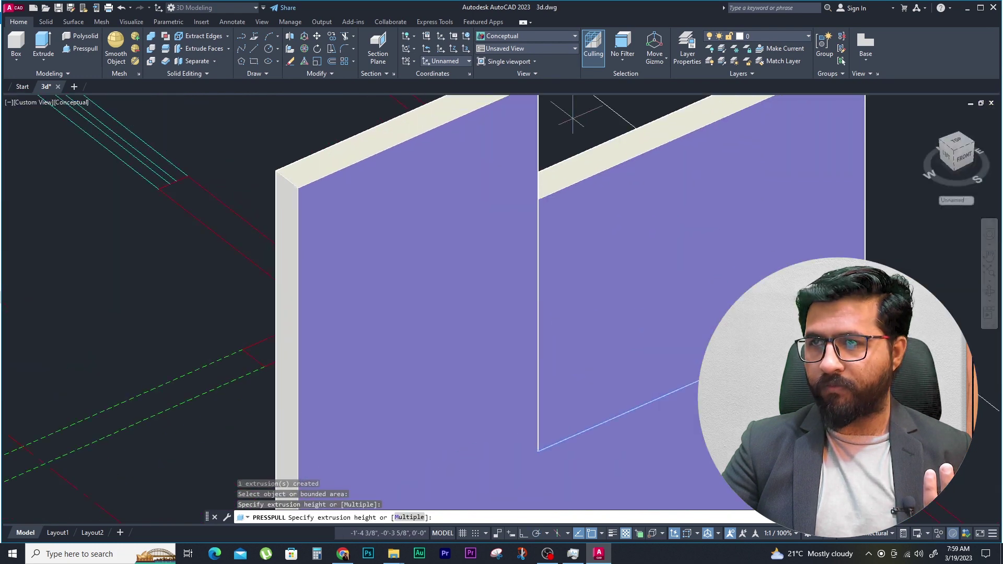
middle_drag(470, 127, 321, 240)
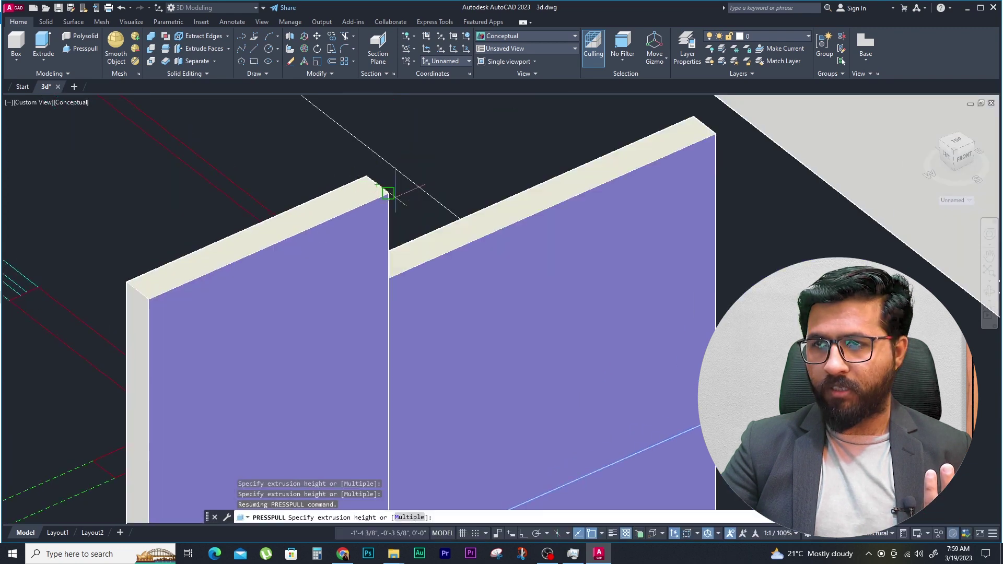
click(368, 182)
scroll(336, 188, down, 4)
scroll(336, 189, down, 2)
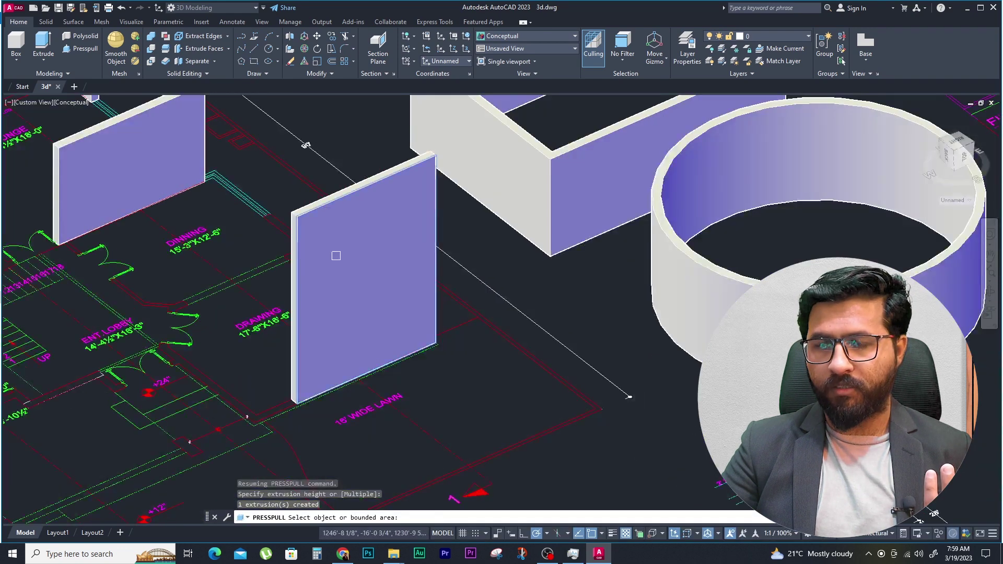
scroll(330, 236, down, 3)
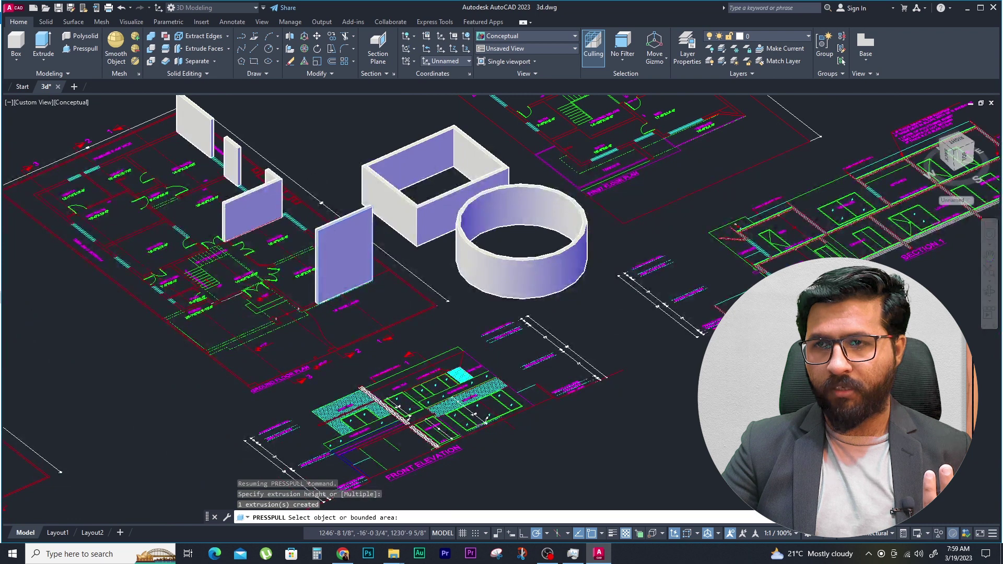
scroll(330, 236, up, 4)
Step: Press-pull the flat wall panel near the Drawing room to give it thickness
scroll(329, 236, up, 2)
click(329, 233)
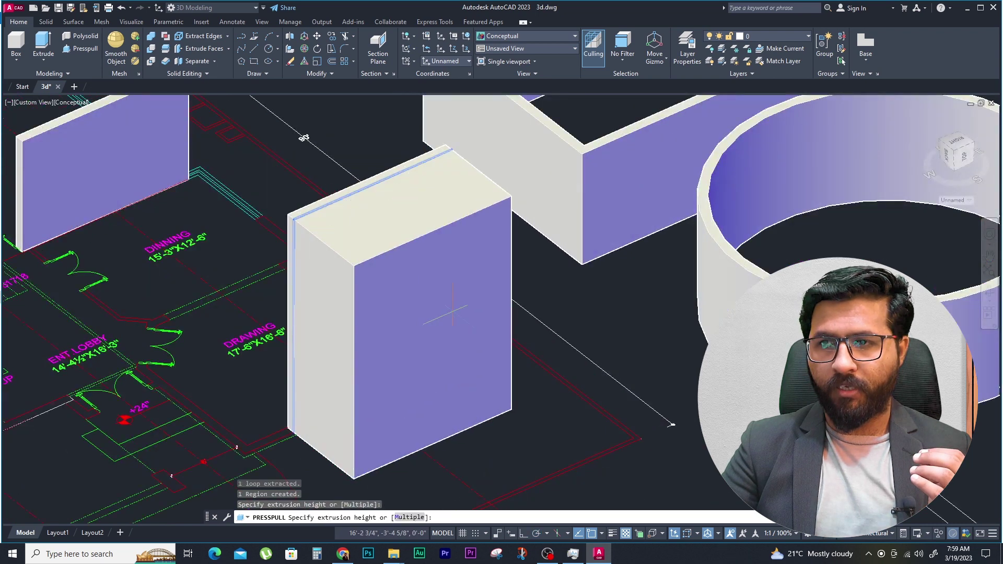
click(441, 312)
scroll(328, 226, up, 2)
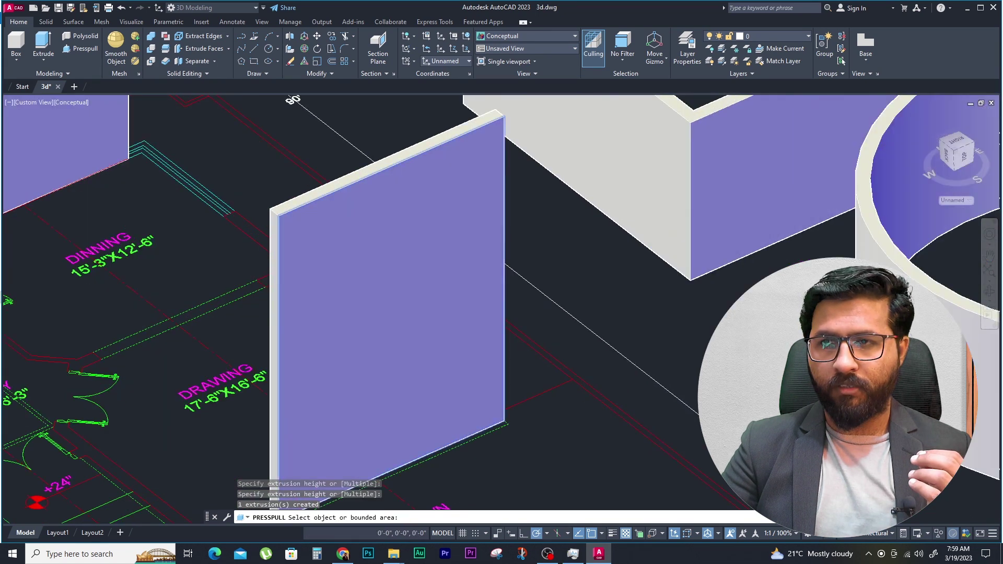
scroll(314, 226, up, 2)
click(303, 224)
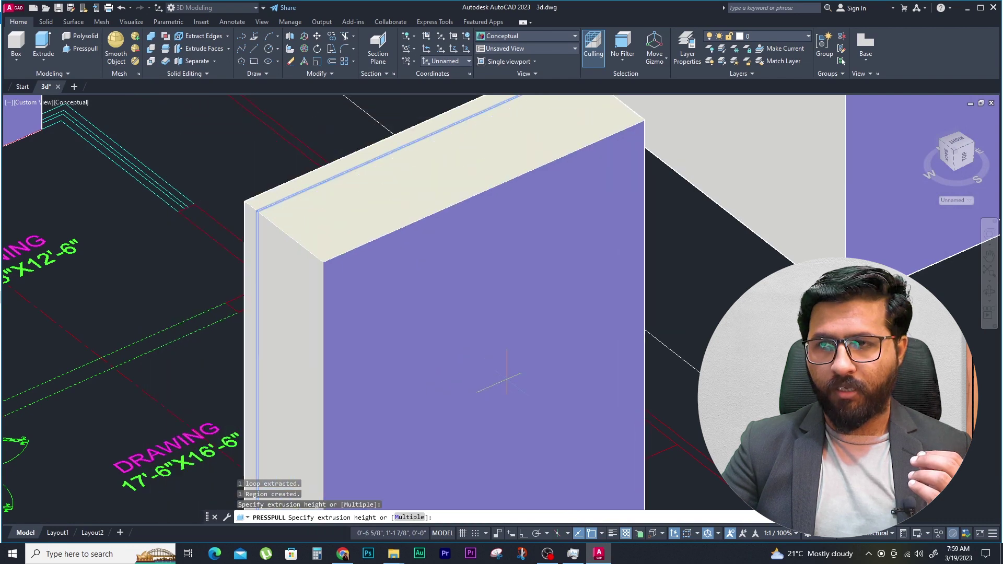
scroll(335, 245, up, 3)
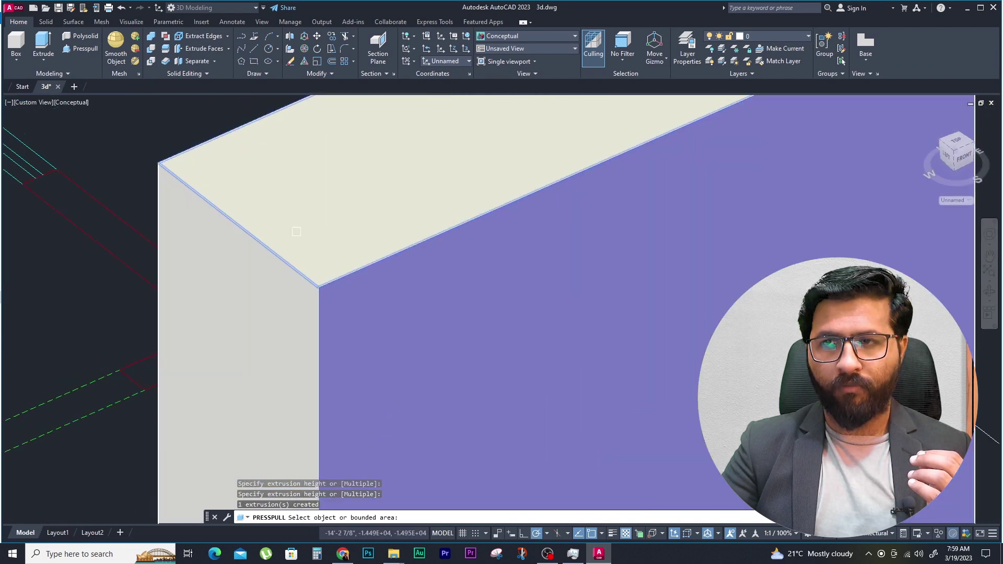
Step: Push the wall panel's end face outward twice to extend the wall
click(241, 340)
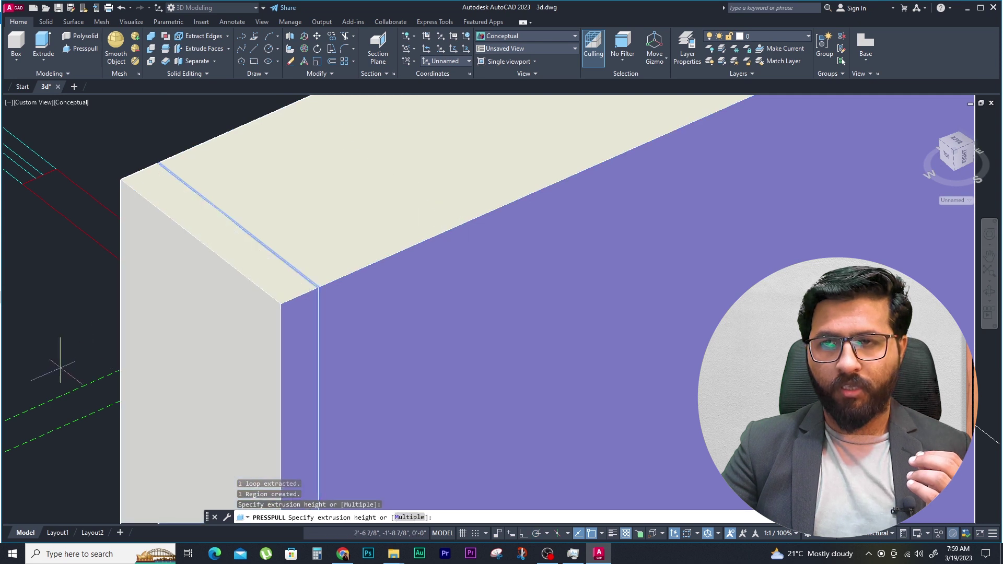
click(251, 239)
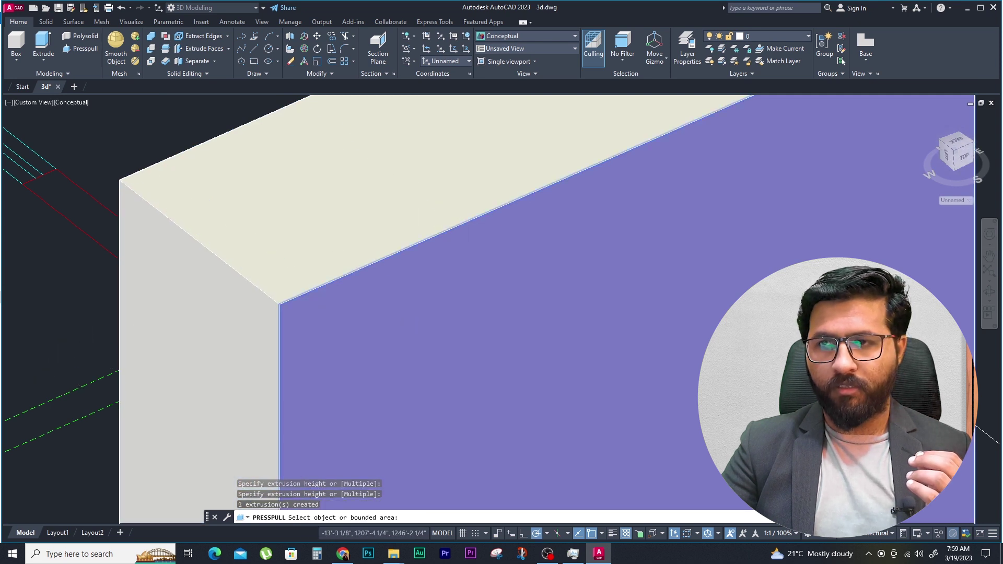
click(281, 281)
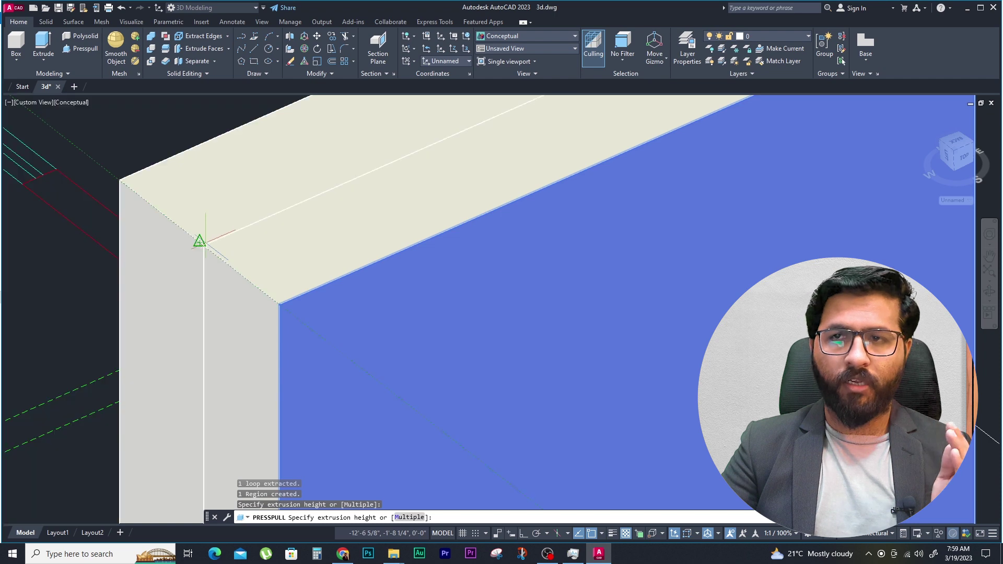
click(197, 237)
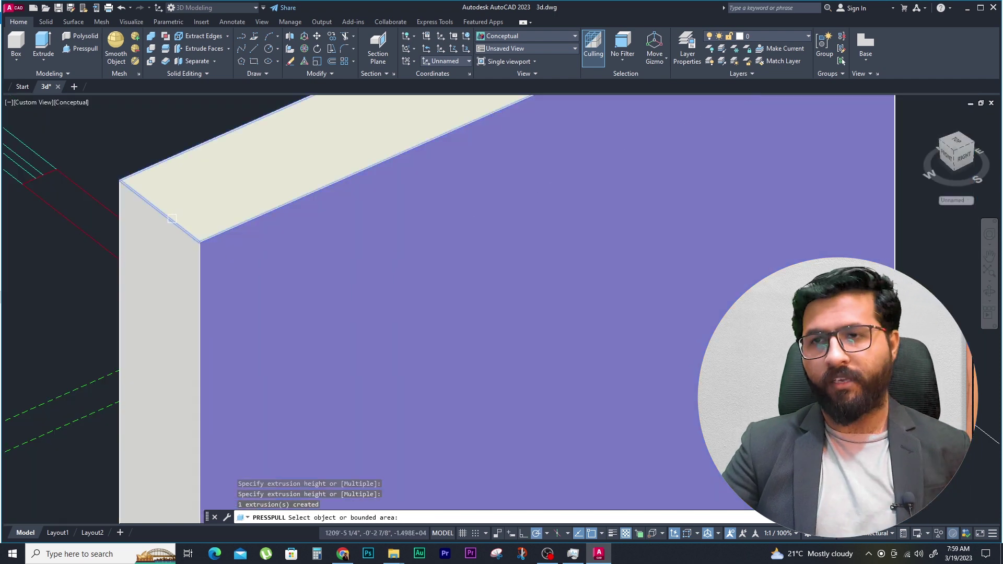
scroll(172, 218, down, 10)
key(Escape)
Step: Draw a rectangle (REC) along the wall line beside the Drawing room
scroll(364, 223, down, 3)
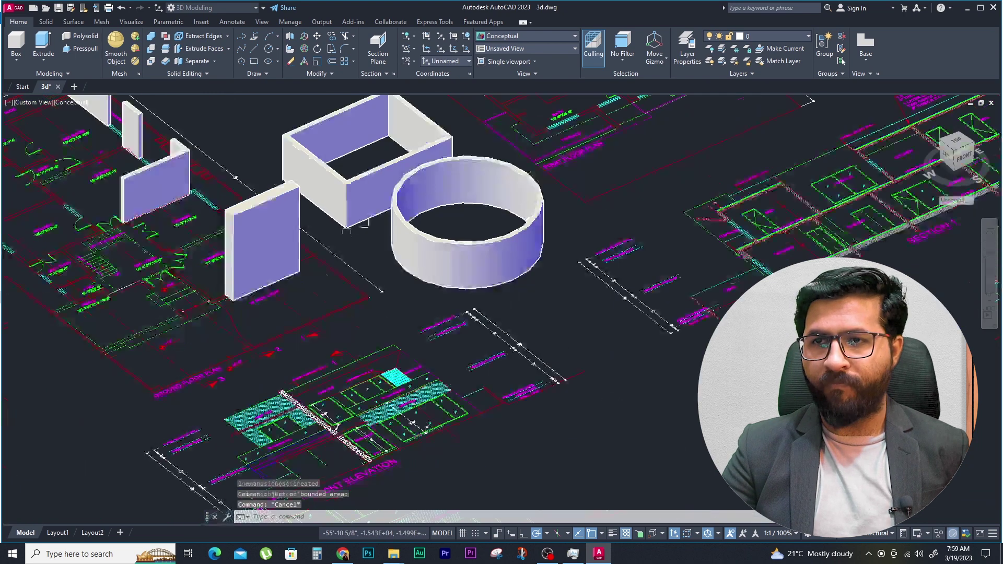
scroll(221, 289, up, 2)
scroll(222, 290, up, 6)
scroll(222, 290, up, 2)
text(rec)
key(Return)
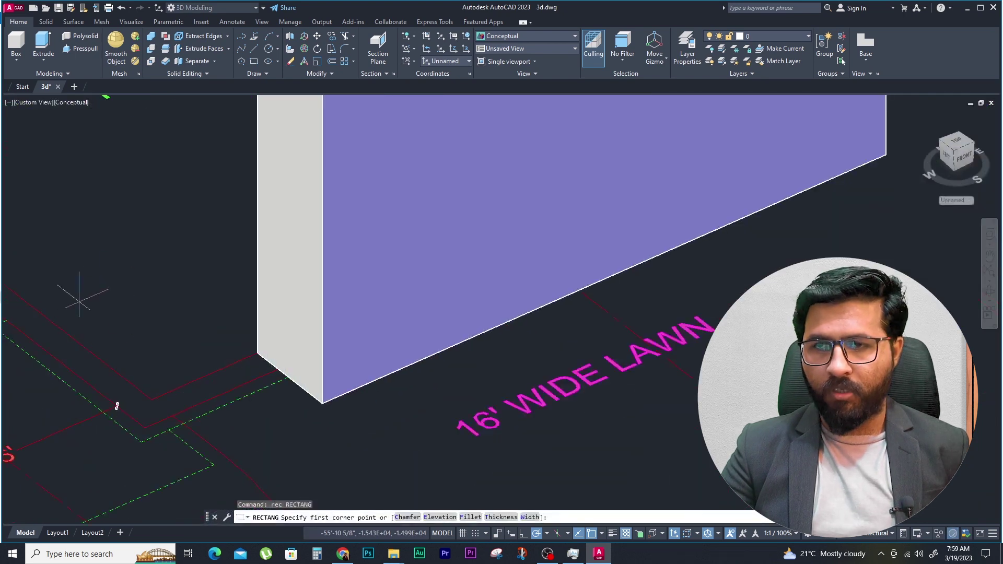
scroll(99, 297, down, 2)
scroll(179, 294, up, 1)
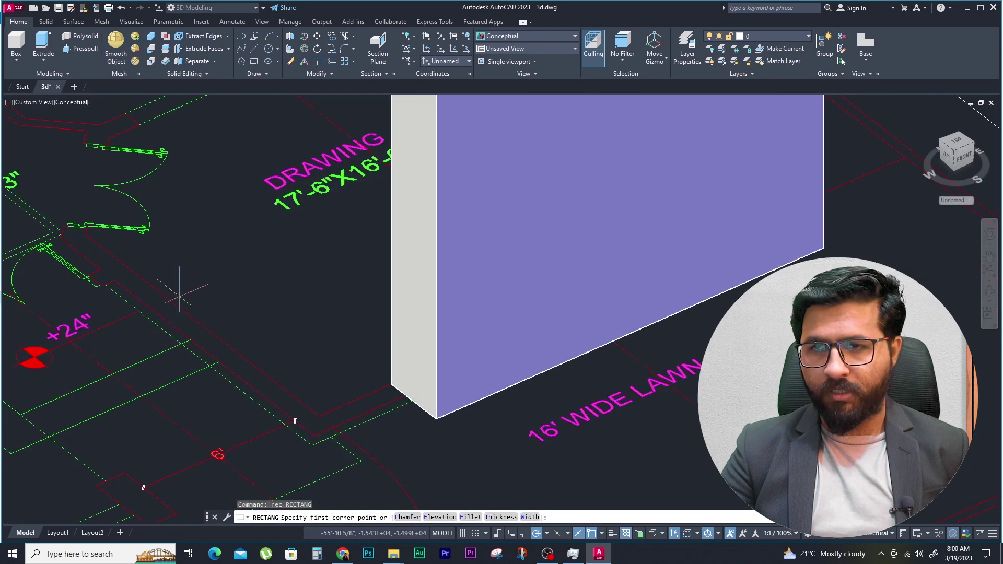
click(99, 270)
click(319, 417)
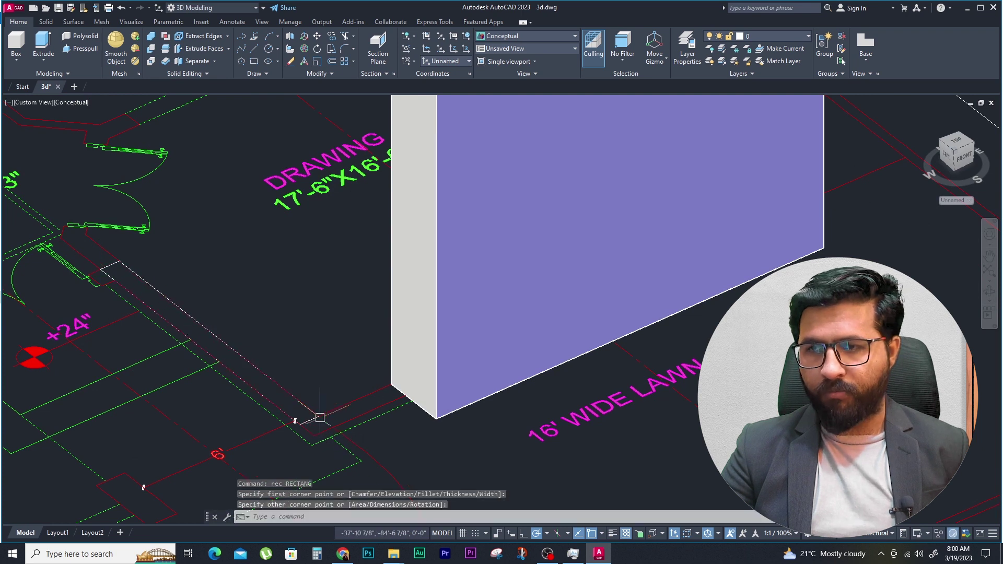
Step: Press-pull the rectangle 120 high into a standing wall panel
click(86, 52)
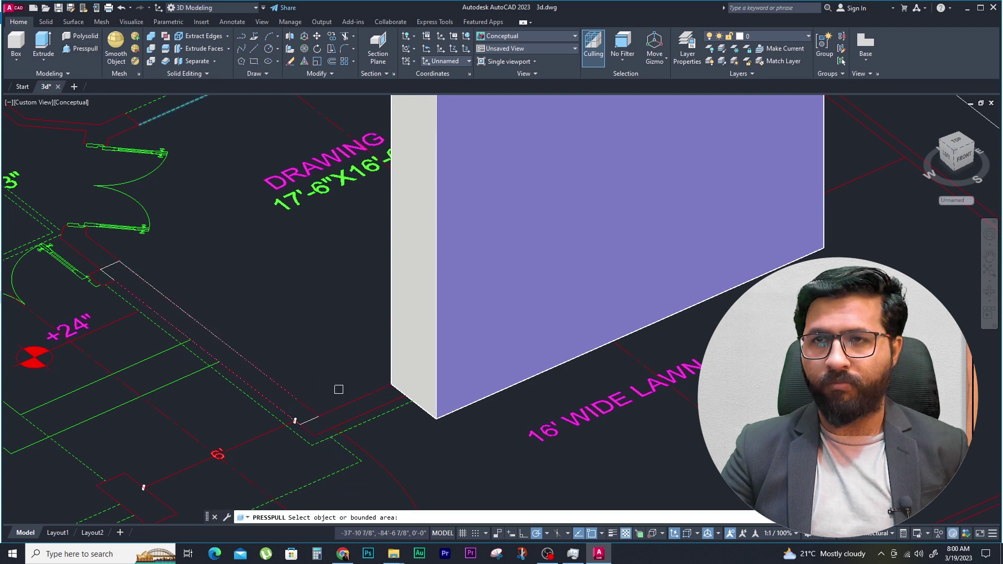
click(304, 406)
key(Escape)
scroll(373, 485, up, 2)
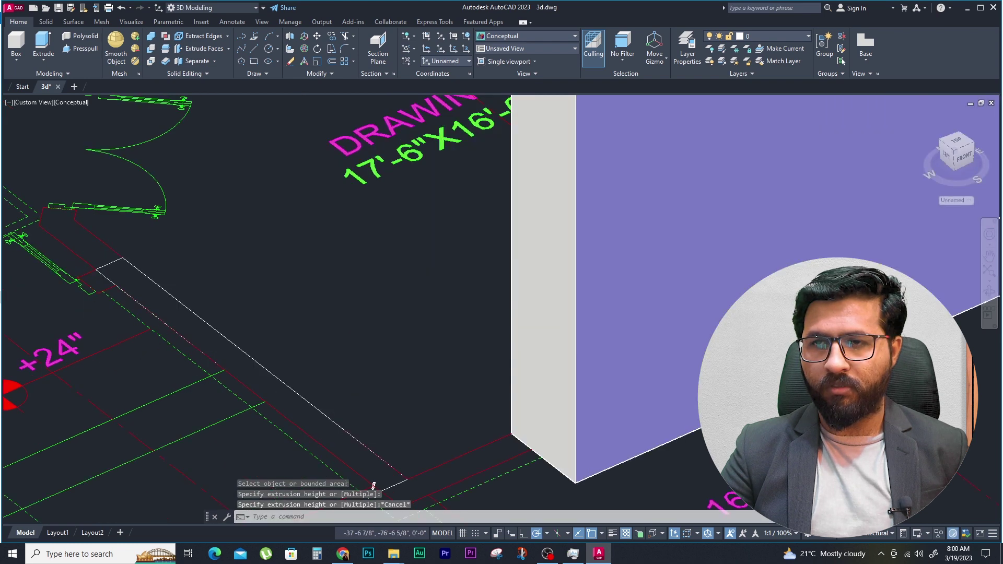
key(Return)
click(308, 413)
scroll(135, 439, down, 3)
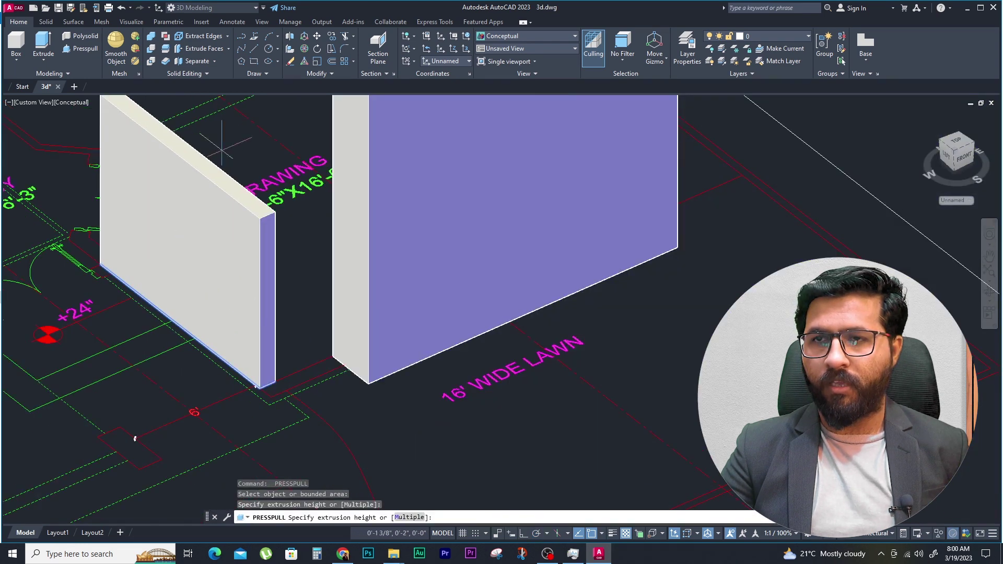
middle_drag(222, 149, 206, 287)
text(120)
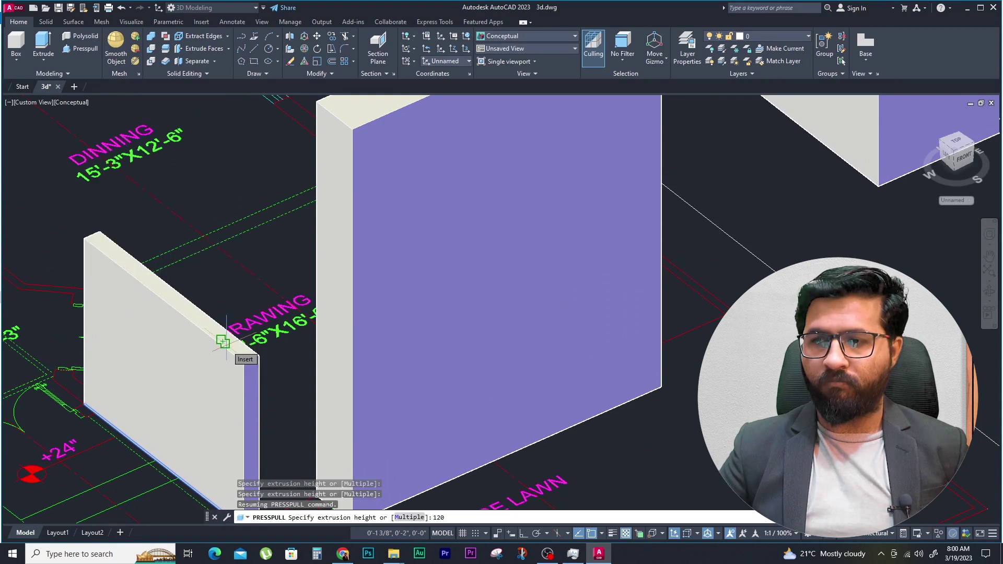
key(Return)
scroll(226, 345, down, 2)
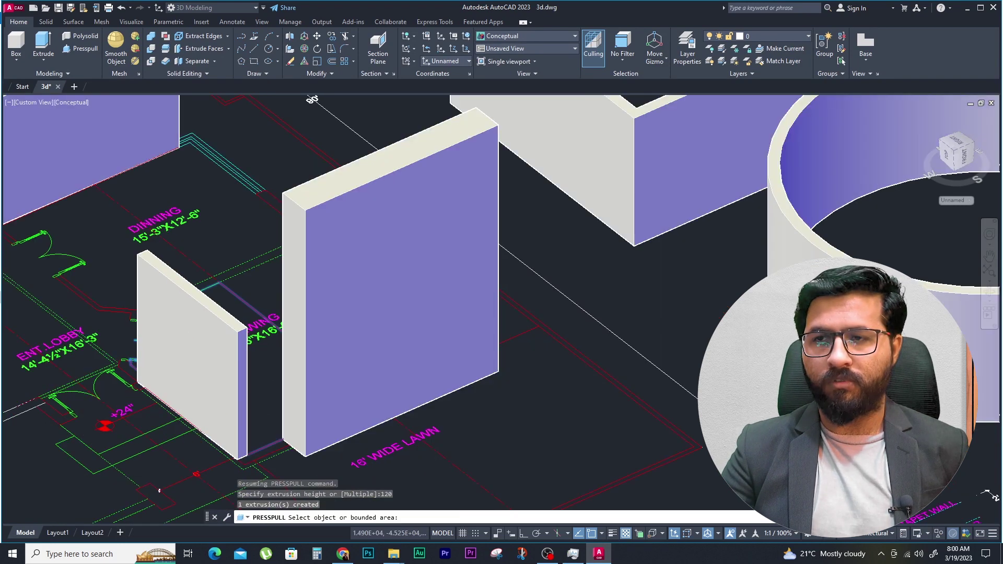
key(Escape)
key(Escape)
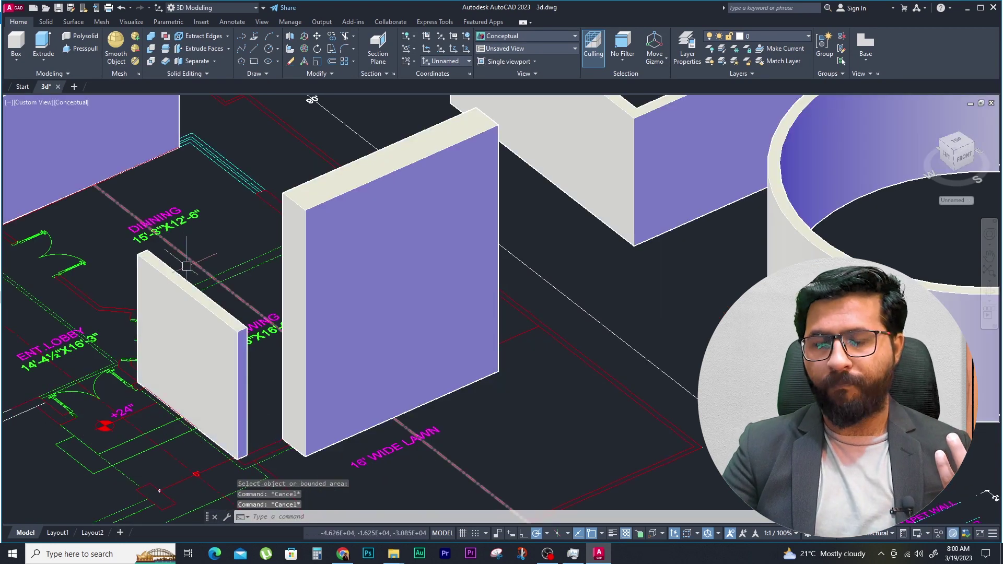